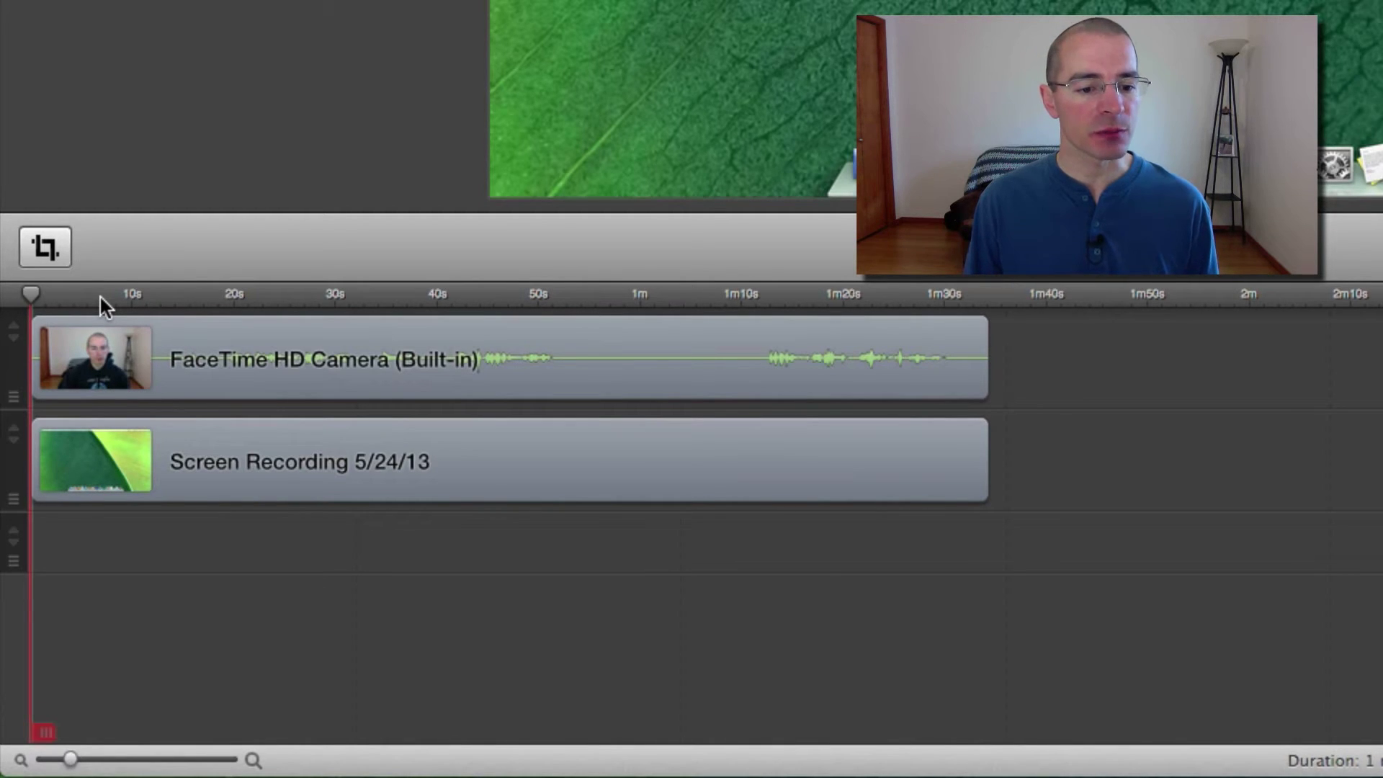
Step: Place the playhead at about 55 seconds and split the camera and screen recording clips there
{"action": "left_click", "coordinate": [584, 295]}
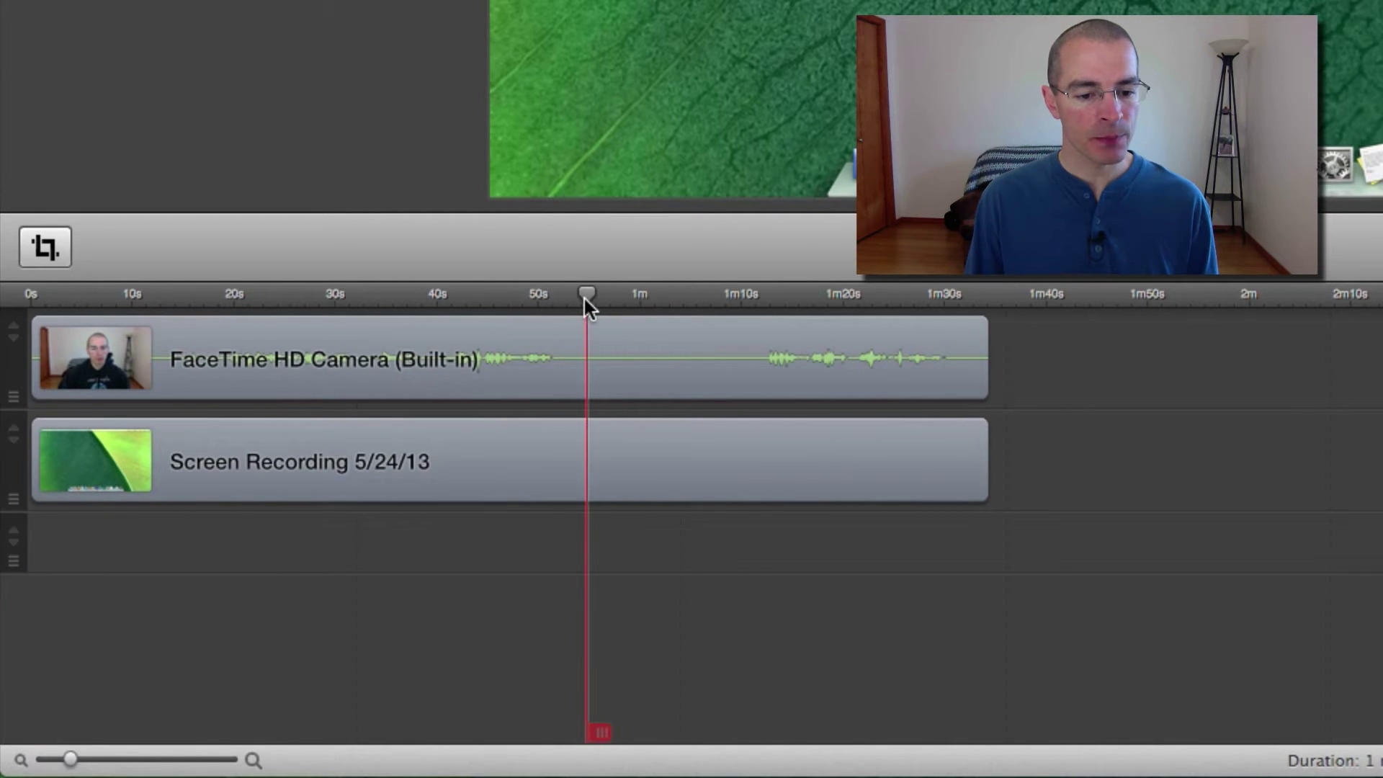
{"action": "left_click", "coordinate": [597, 732]}
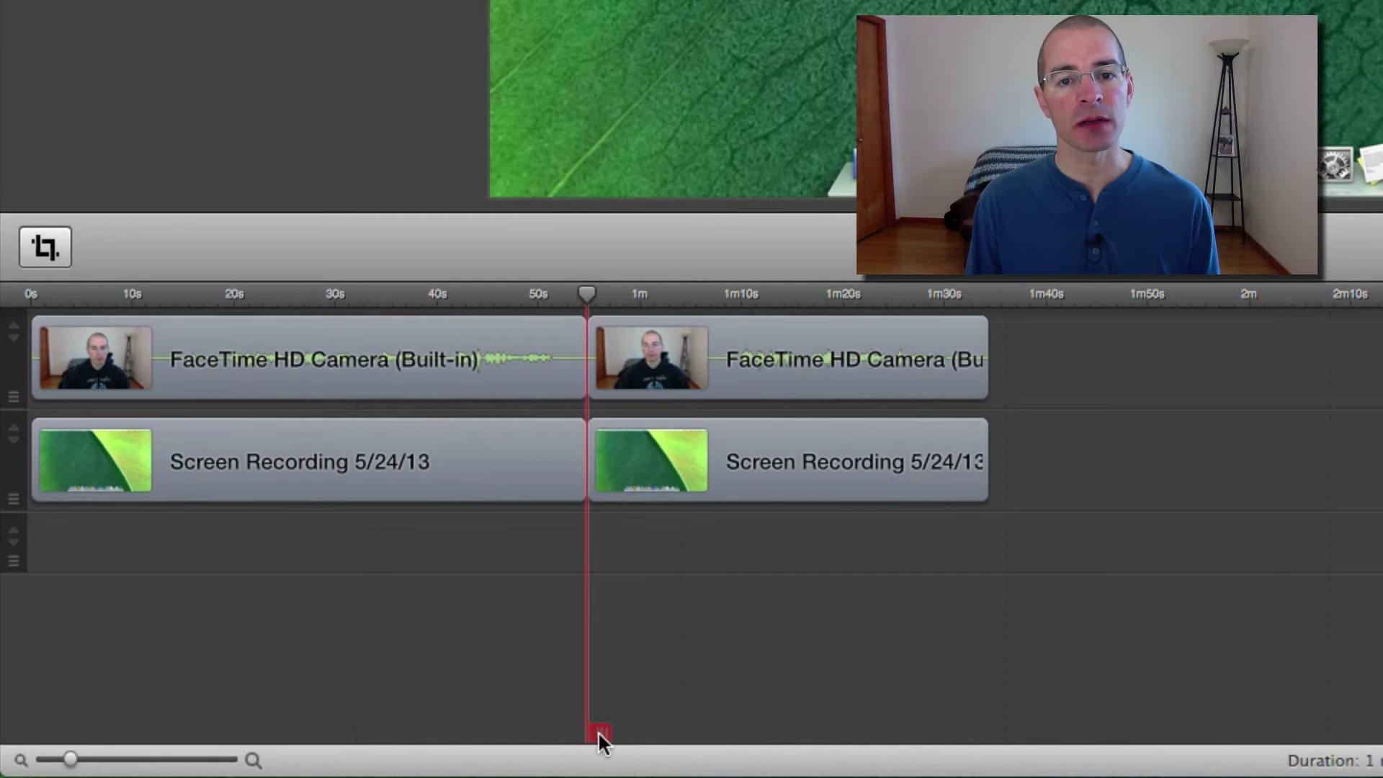
Step: Cut both tracks at about 39 seconds and remove roughly 2.5 seconds at that cut
{"action": "left_click_drag", "start_coordinate": [598, 731], "coordinate": [593, 729]}
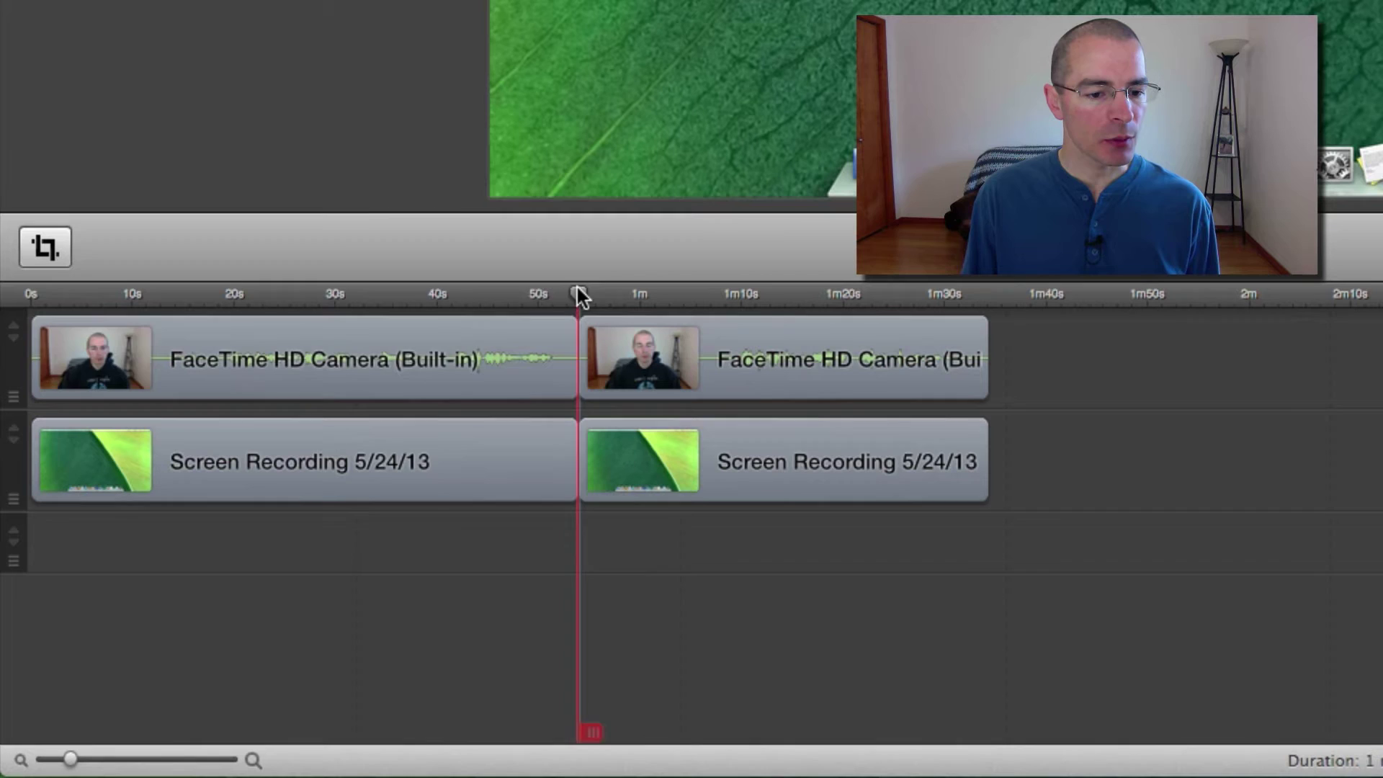
{"action": "left_click_drag", "start_coordinate": [577, 288], "coordinate": [428, 311]}
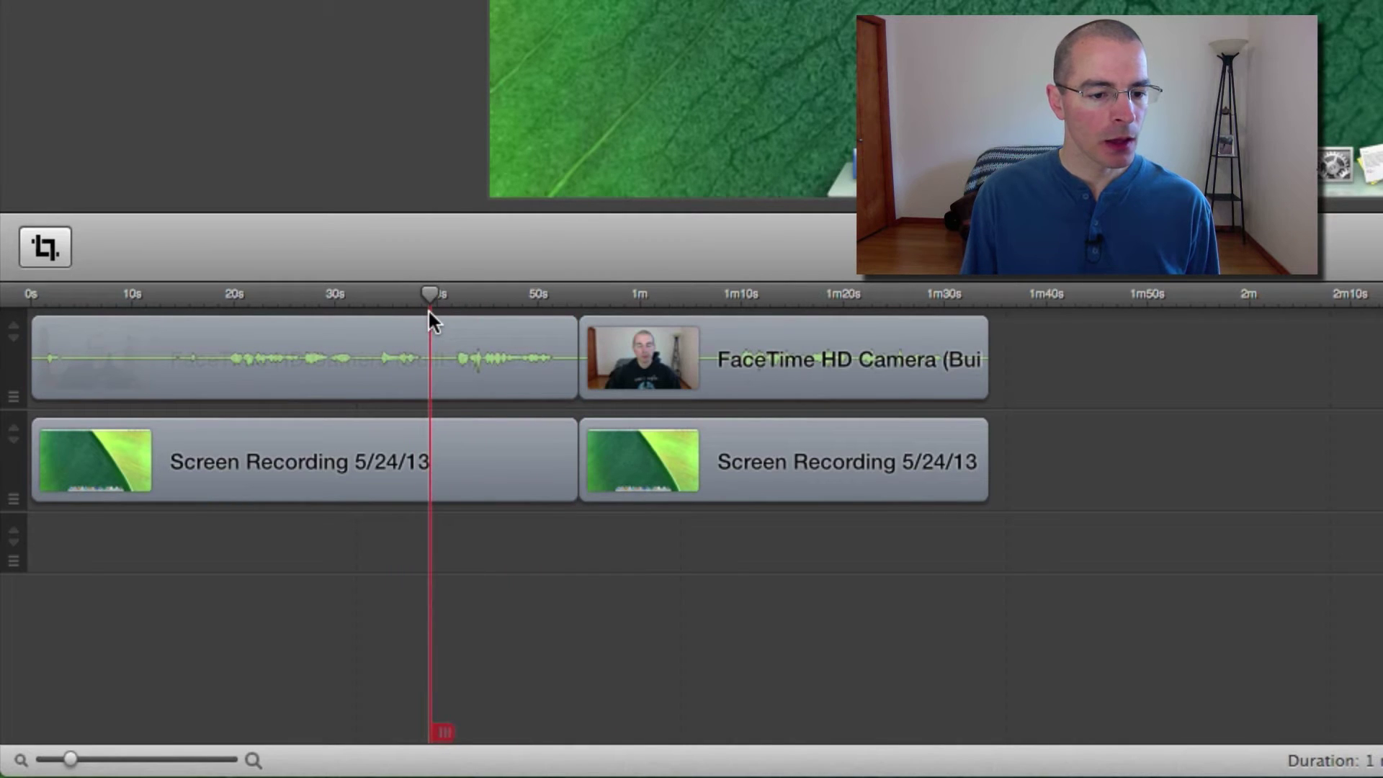
{"action": "left_click", "coordinate": [447, 731]}
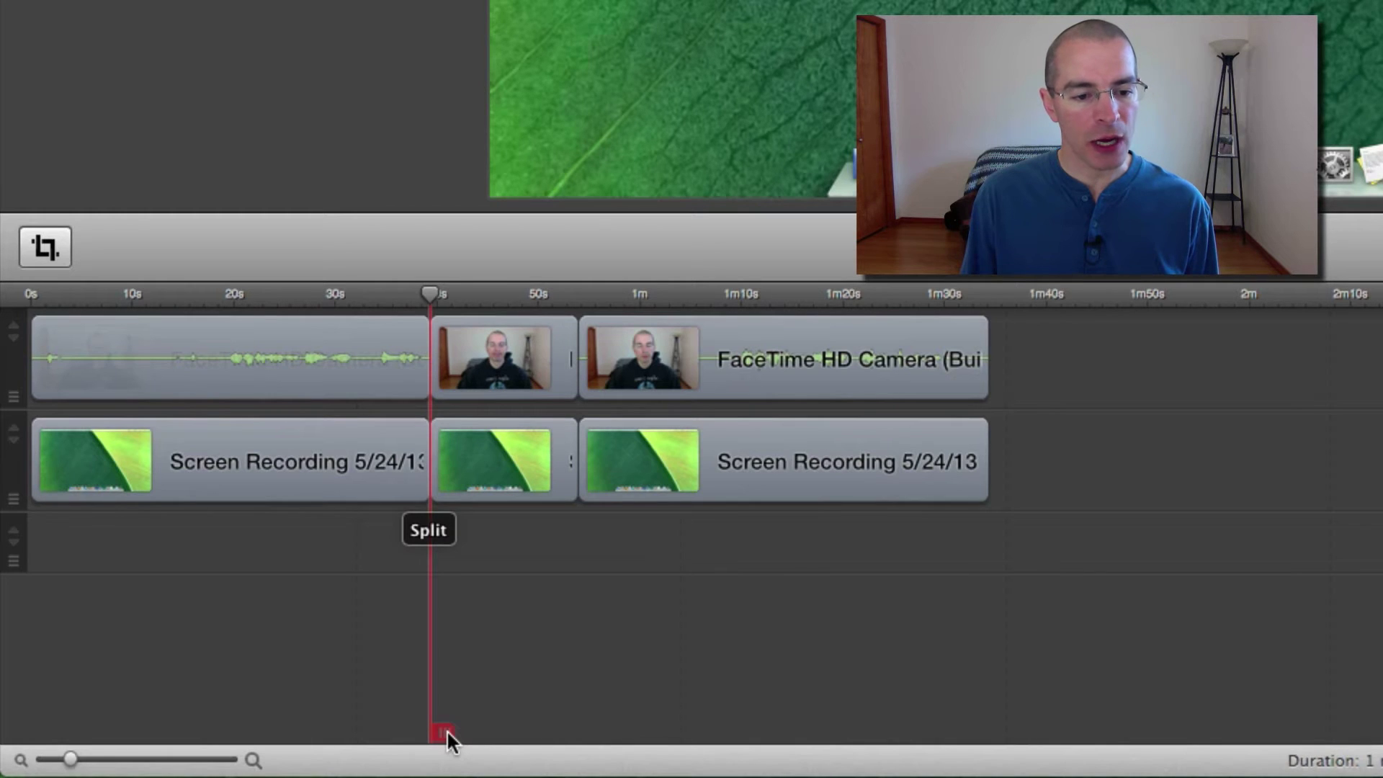
{"action": "left_click_drag", "start_coordinate": [446, 728], "coordinate": [399, 715]}
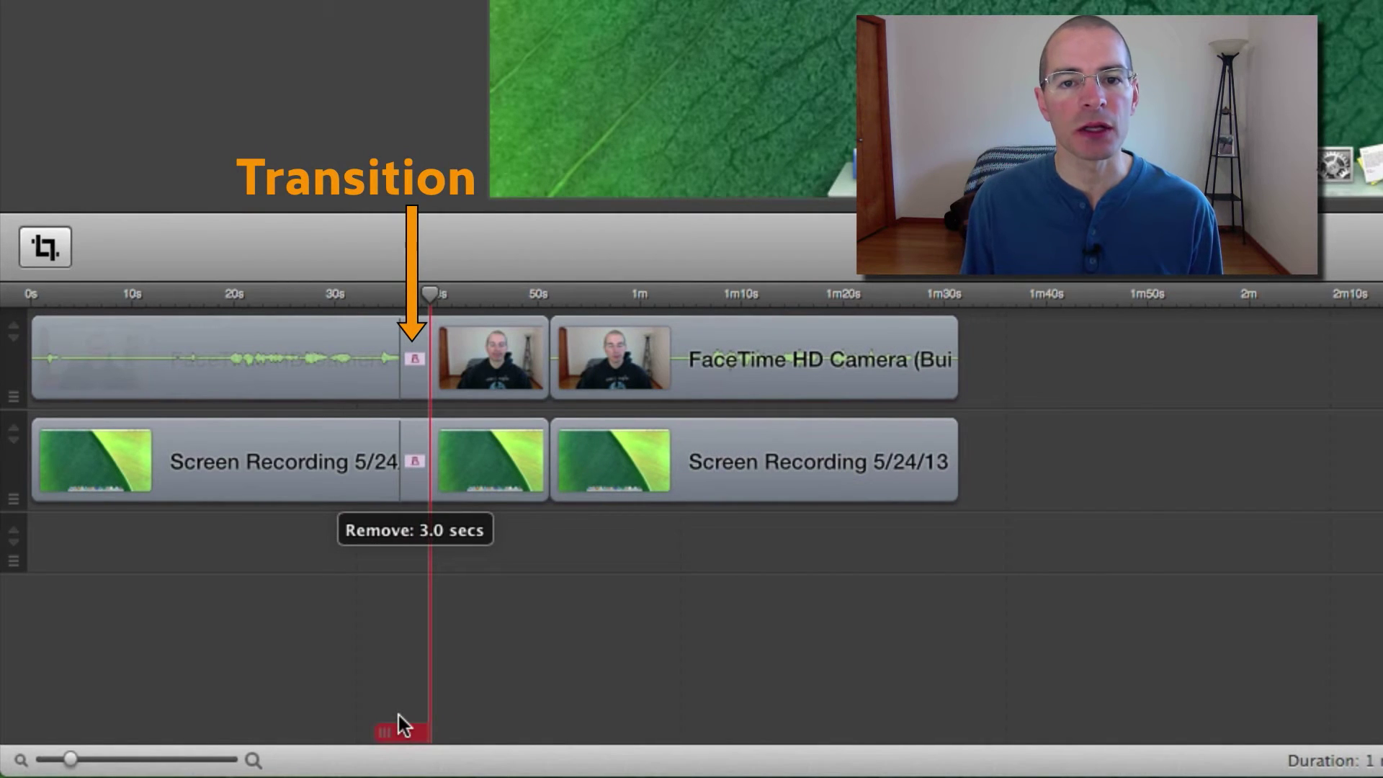
{"action": "left_click_drag", "start_coordinate": [399, 714], "coordinate": [595, 728]}
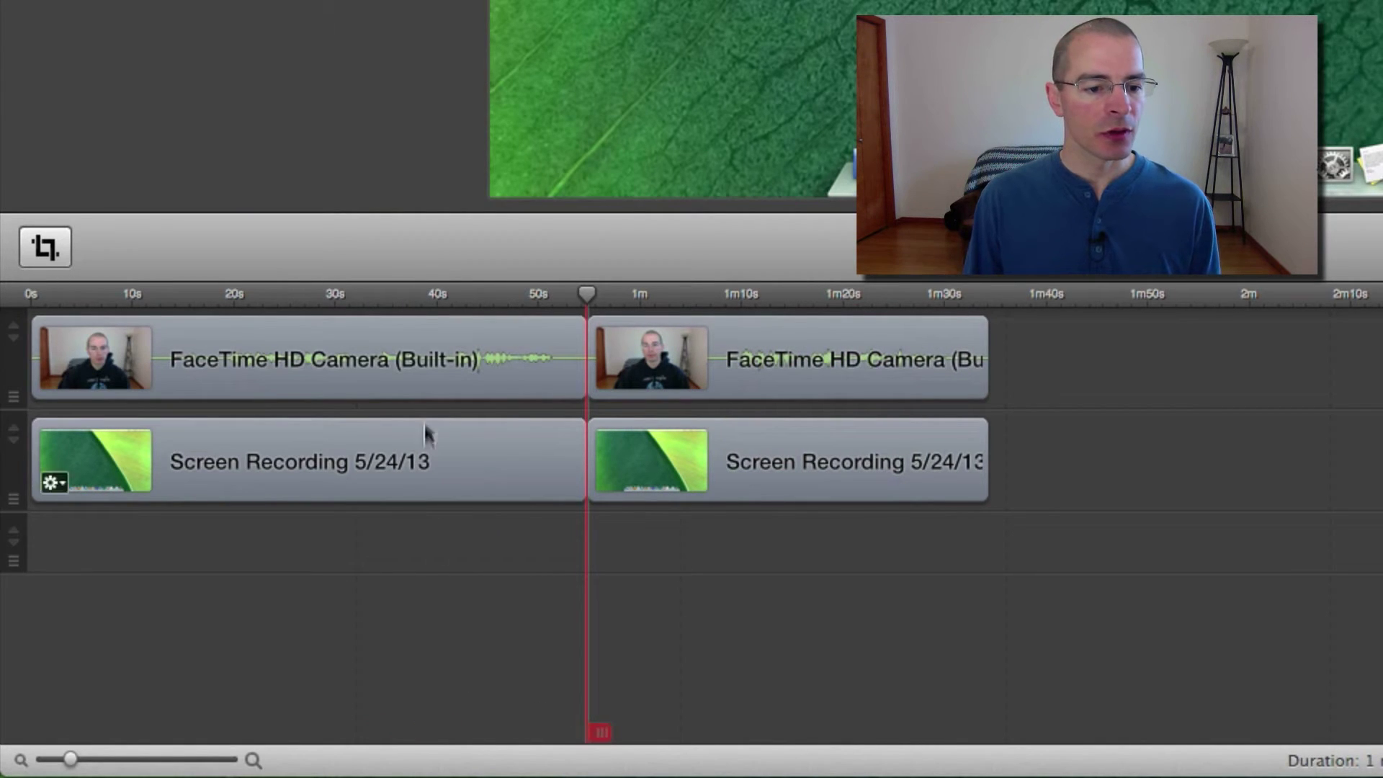
Step: Split the camera and screen recording tracks at about 33 seconds with Edit > Split
{"action": "left_click", "coordinate": [365, 291]}
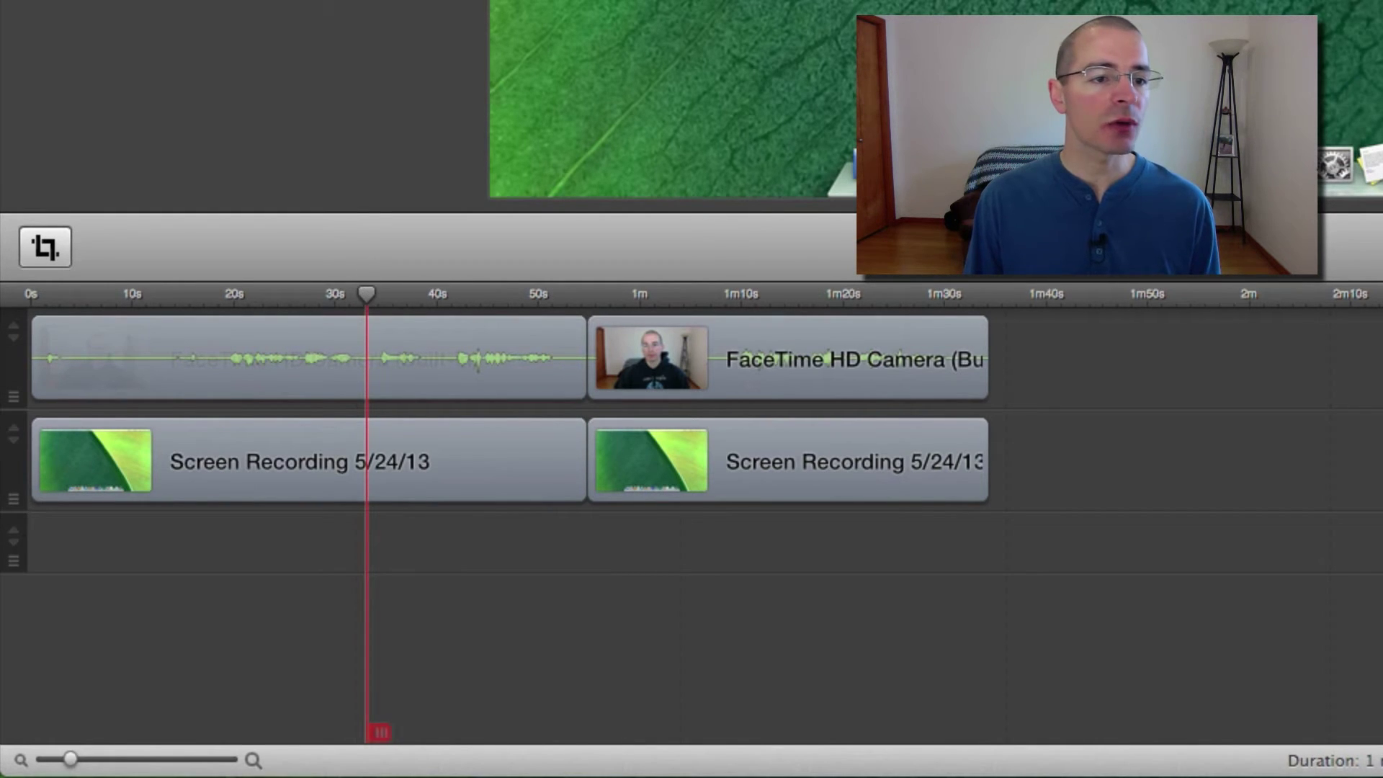
{"action": "left_click", "coordinate": [291, 16]}
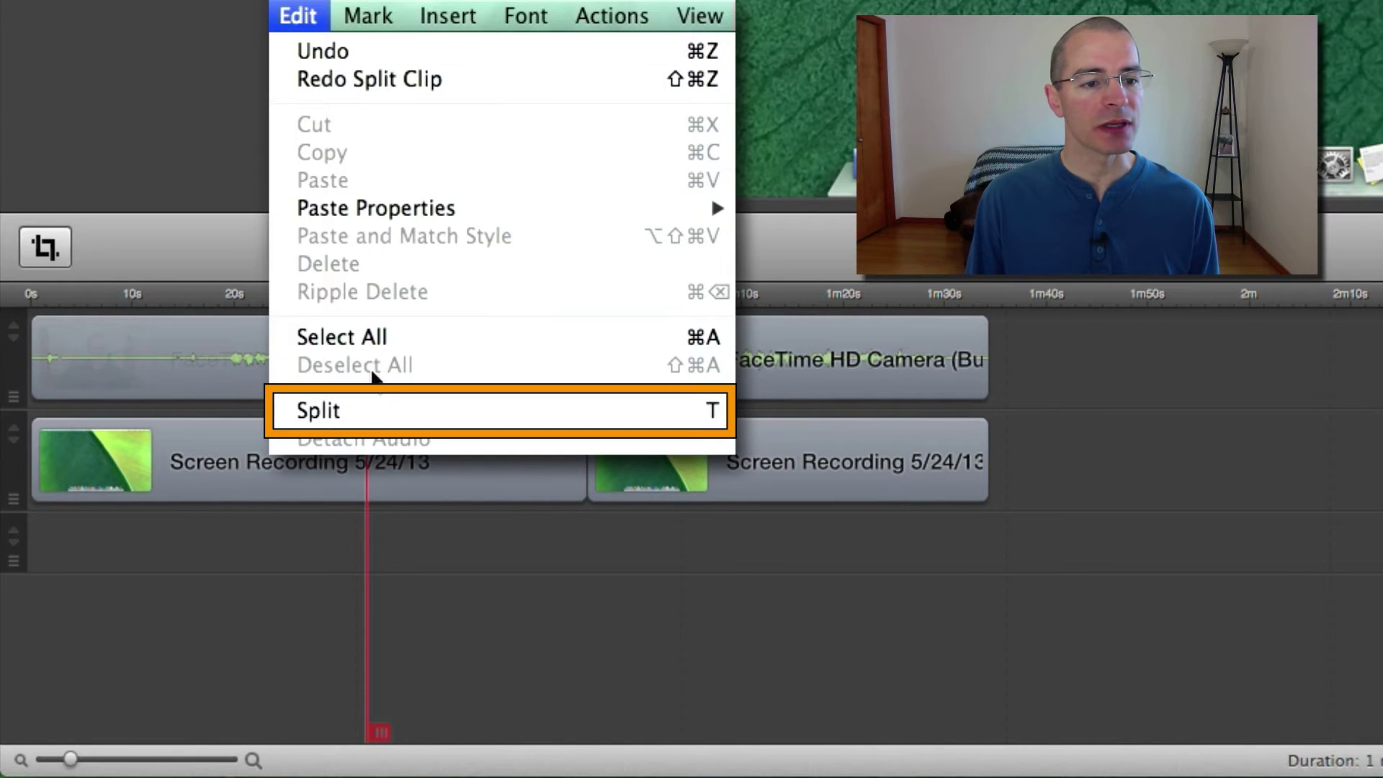
{"action": "left_click", "coordinate": [355, 411]}
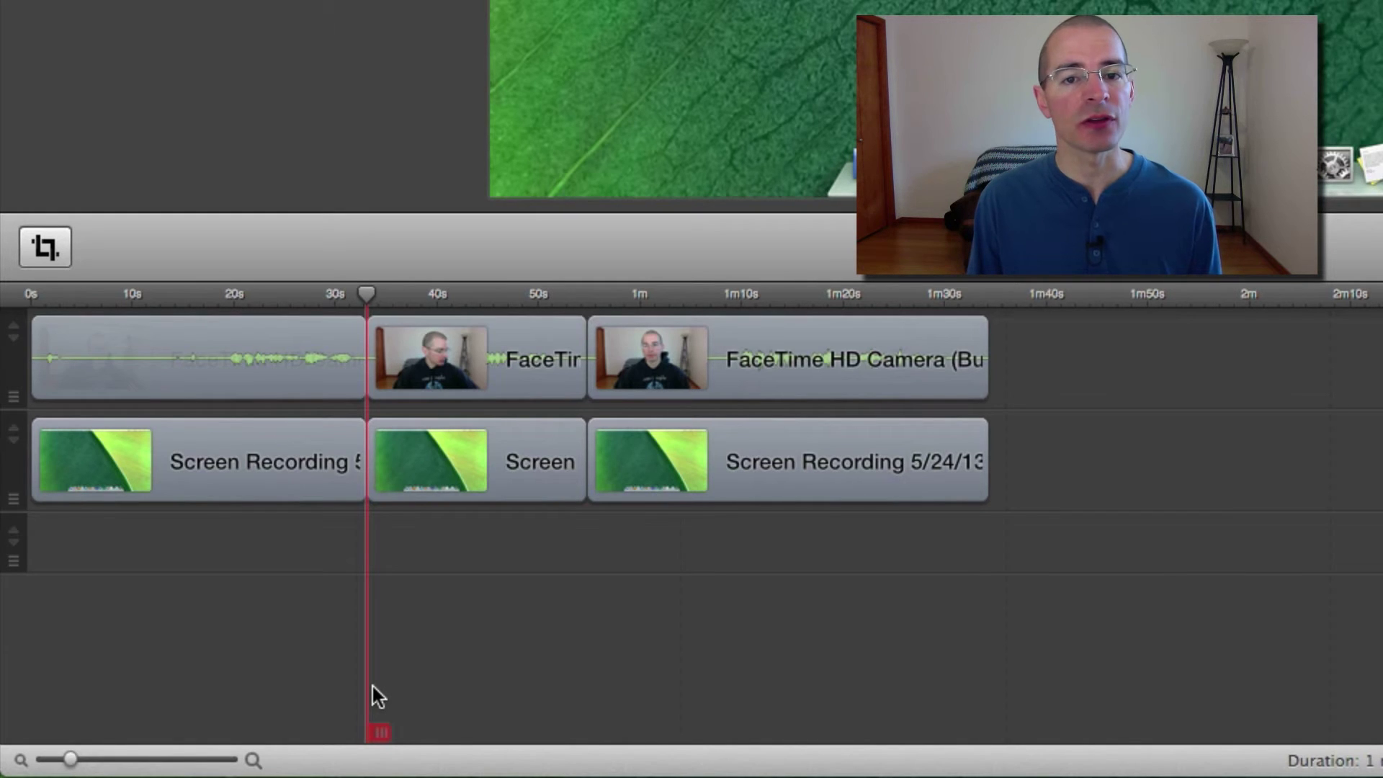
Step: Split the first FaceTime camera clip at about 17 seconds using Split Clip
{"action": "left_click", "coordinate": [196, 293]}
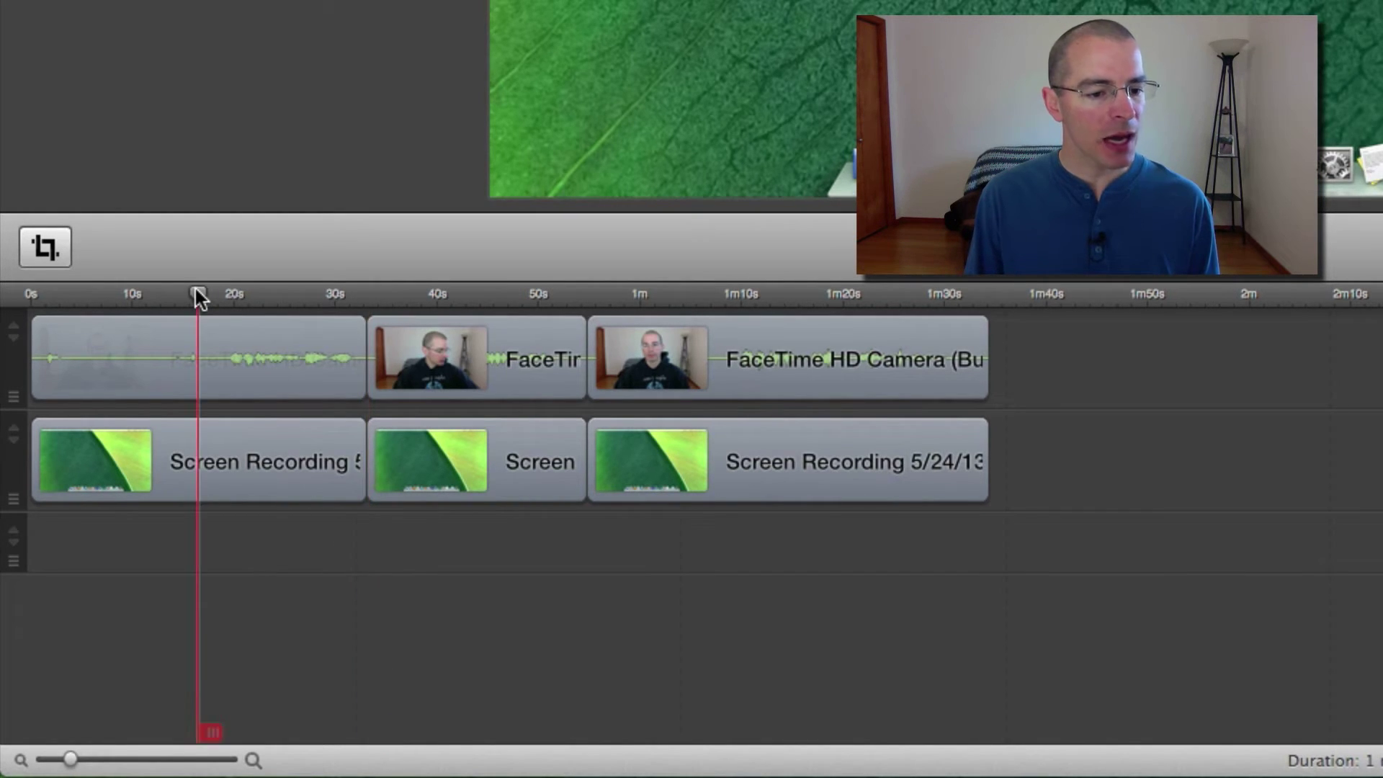
{"action": "left_click", "coordinate": [284, 354]}
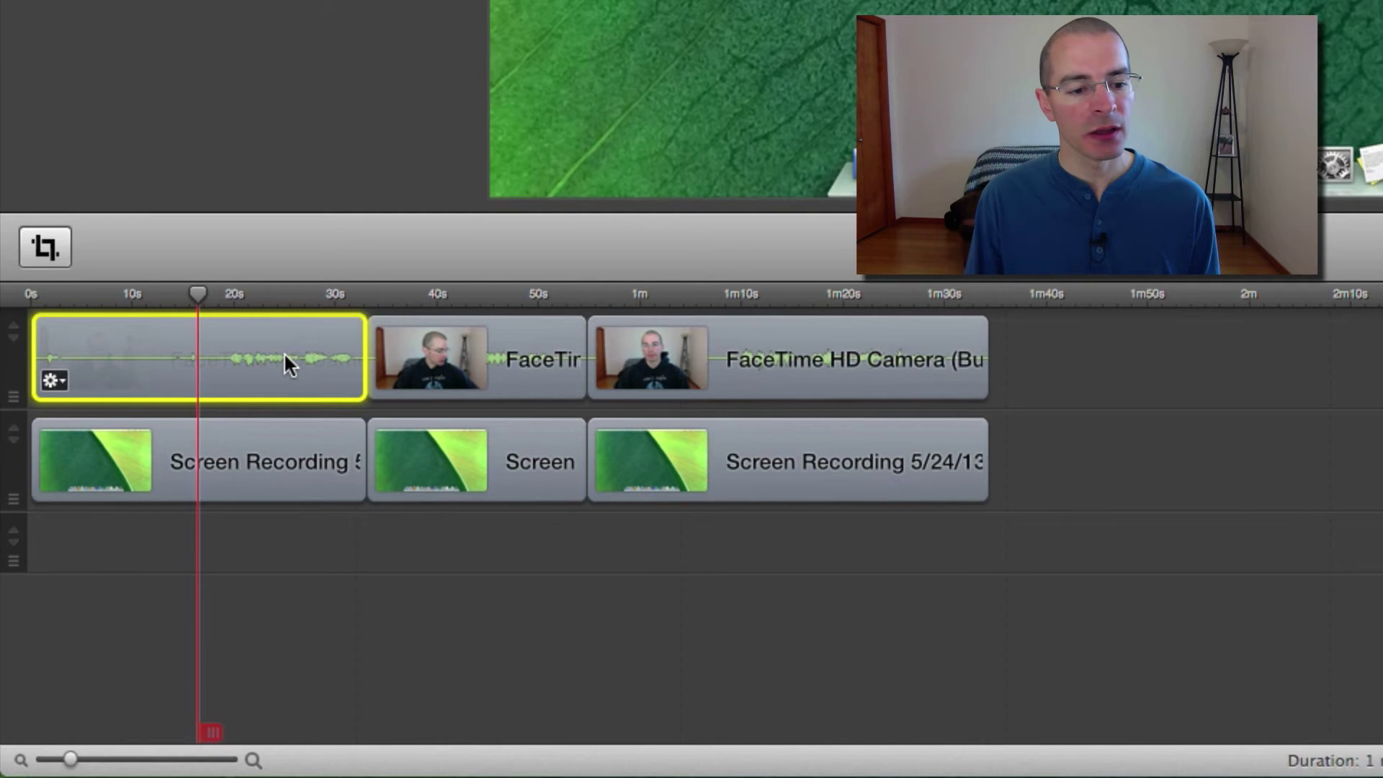
{"action": "right_click", "coordinate": [285, 351]}
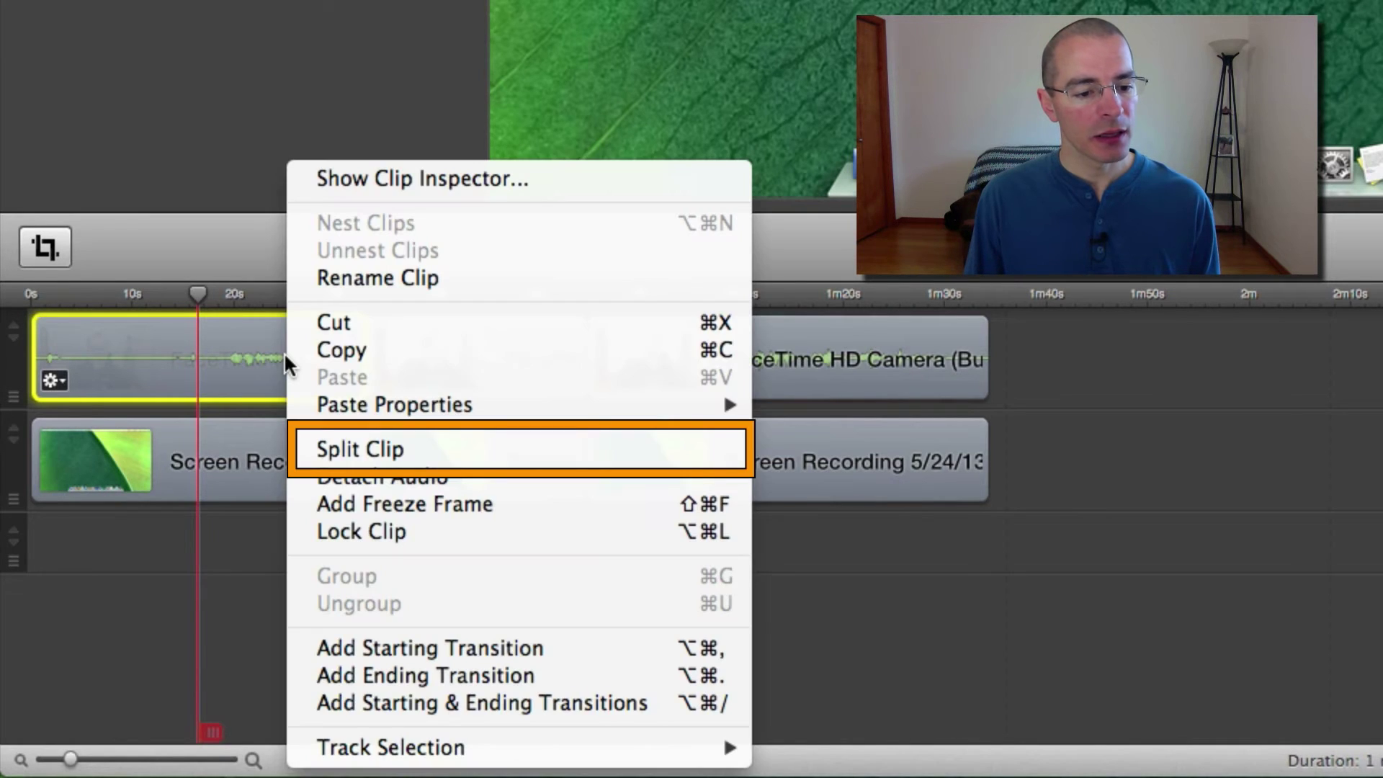
{"action": "left_click", "coordinate": [333, 449]}
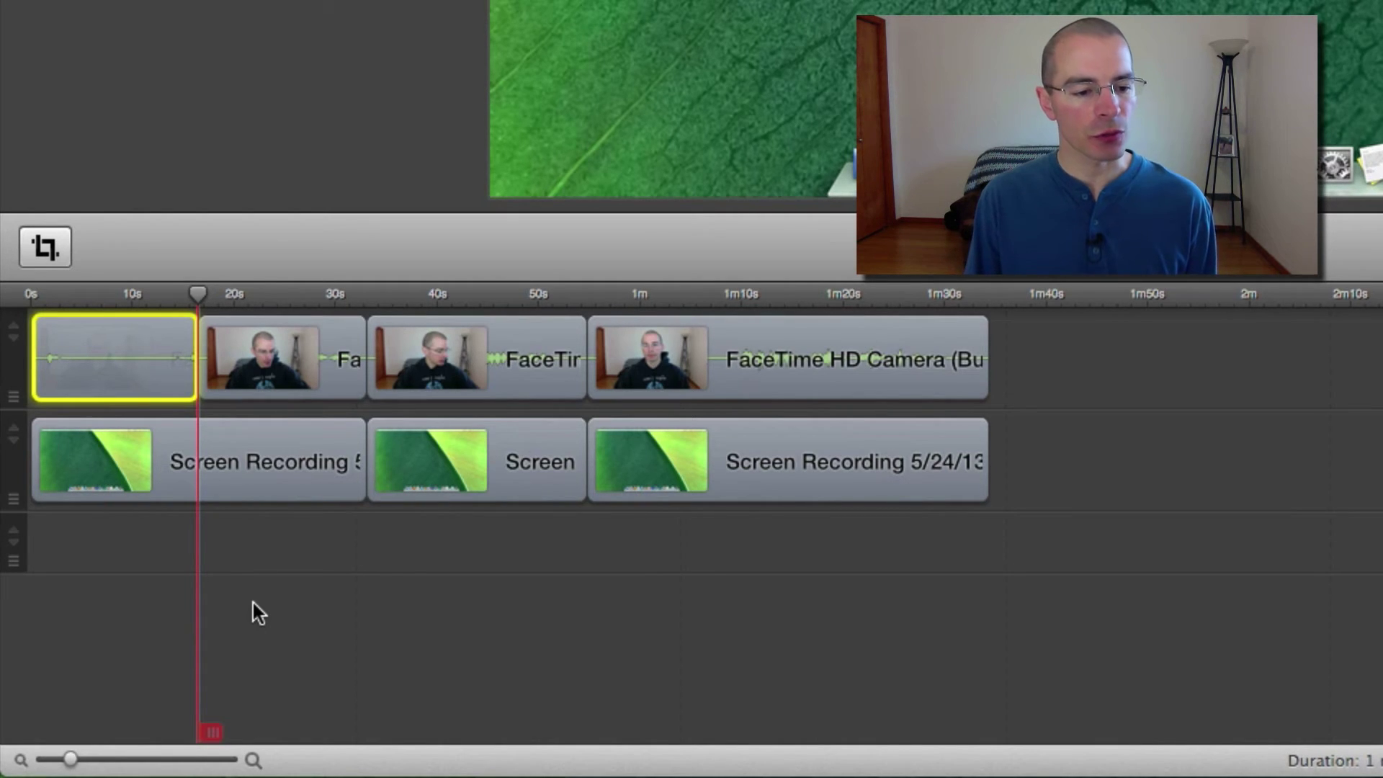
Step: Move the last clips onto tracks 3 and 4, then split the first screen clip and its track 3 audio at about 24 seconds
{"action": "left_click_drag", "start_coordinate": [762, 377], "coordinate": [308, 539]}
{"action": "left_click_drag", "start_coordinate": [790, 438], "coordinate": [359, 592]}
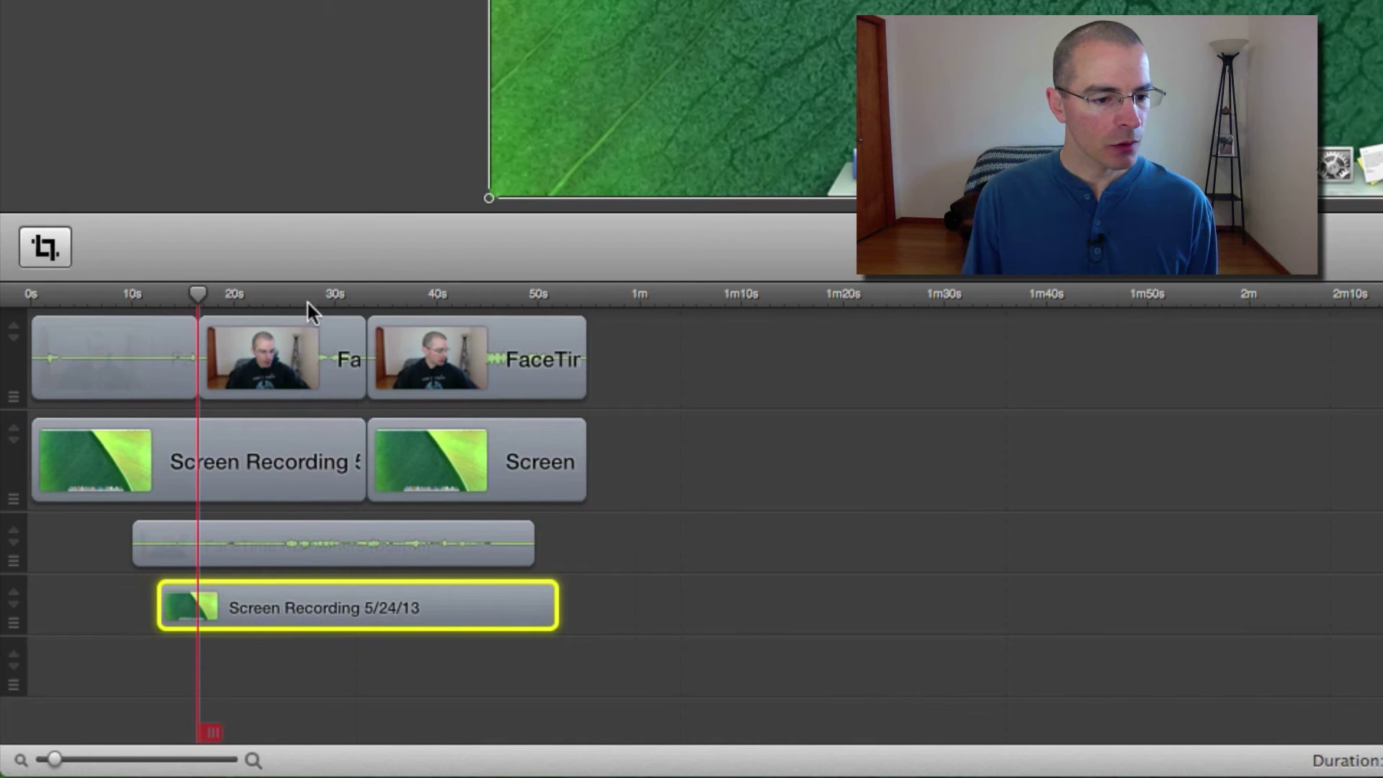
{"action": "left_click", "coordinate": [266, 292]}
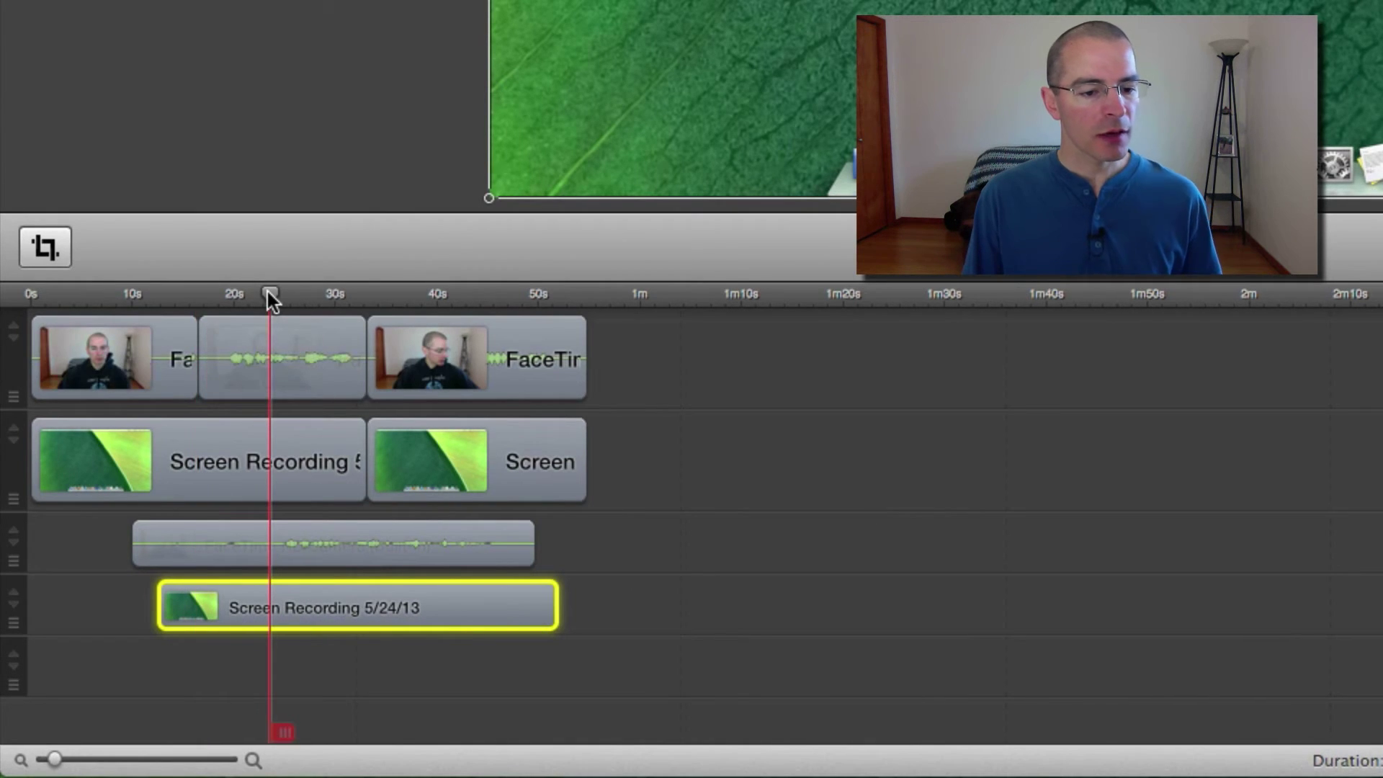
{"action": "left_click", "coordinate": [302, 462]}
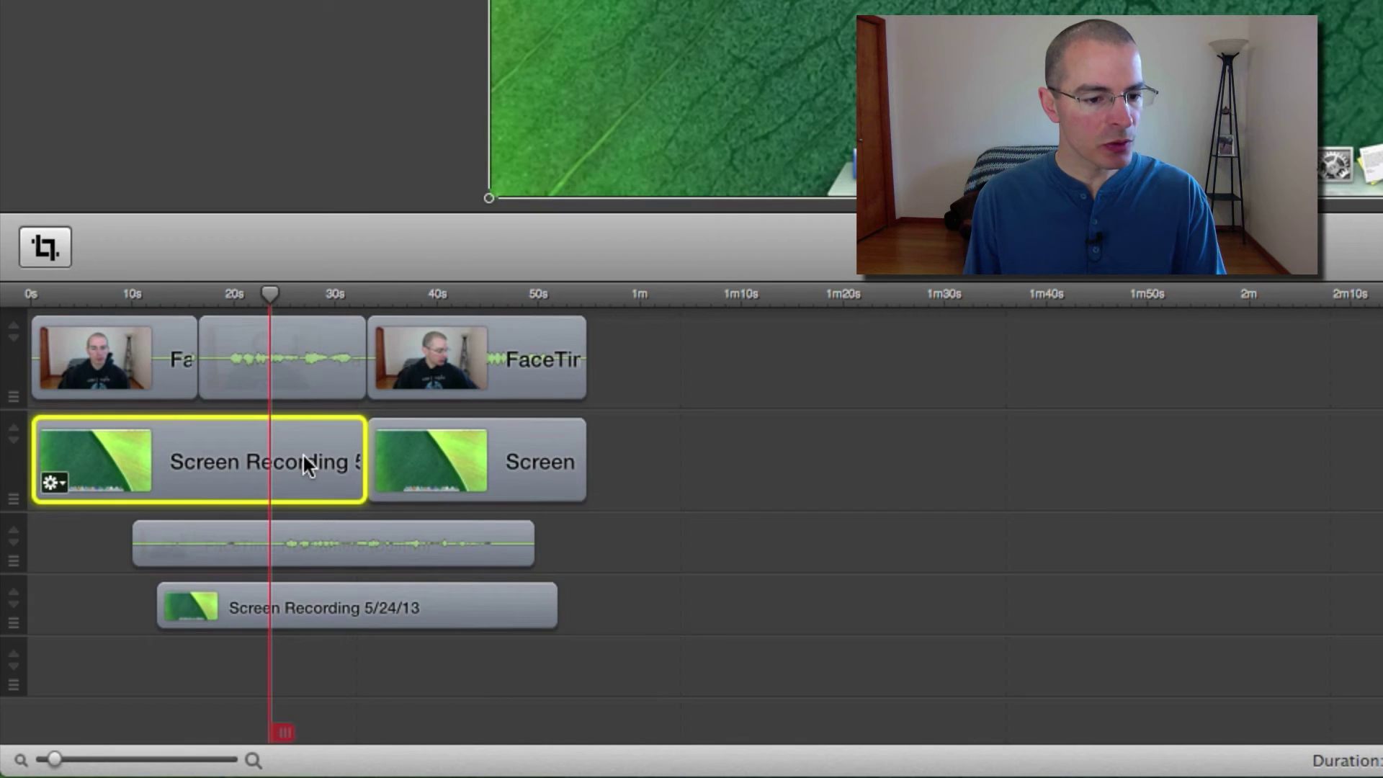
{"action": "left_click", "coordinate": [310, 545], "text": "shift"}
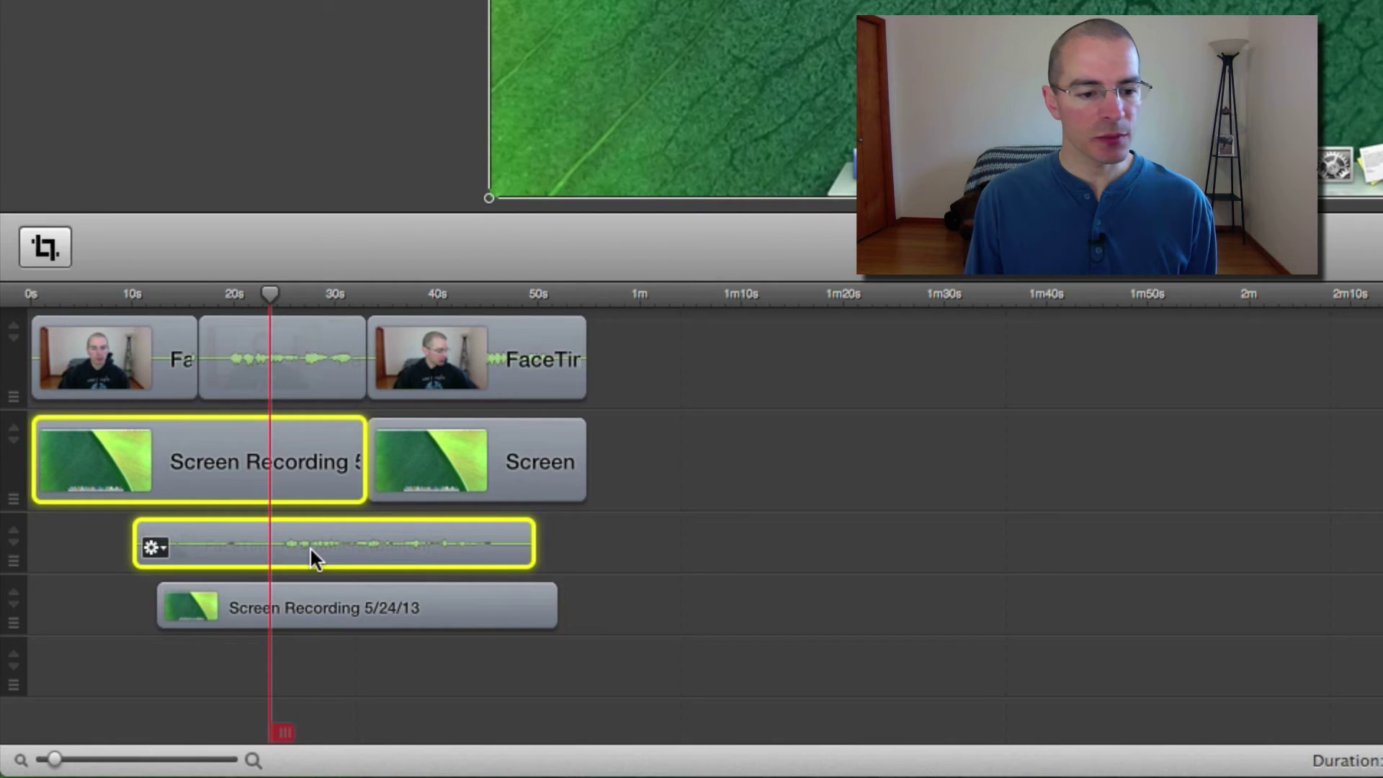
{"action": "right_click", "coordinate": [308, 451]}
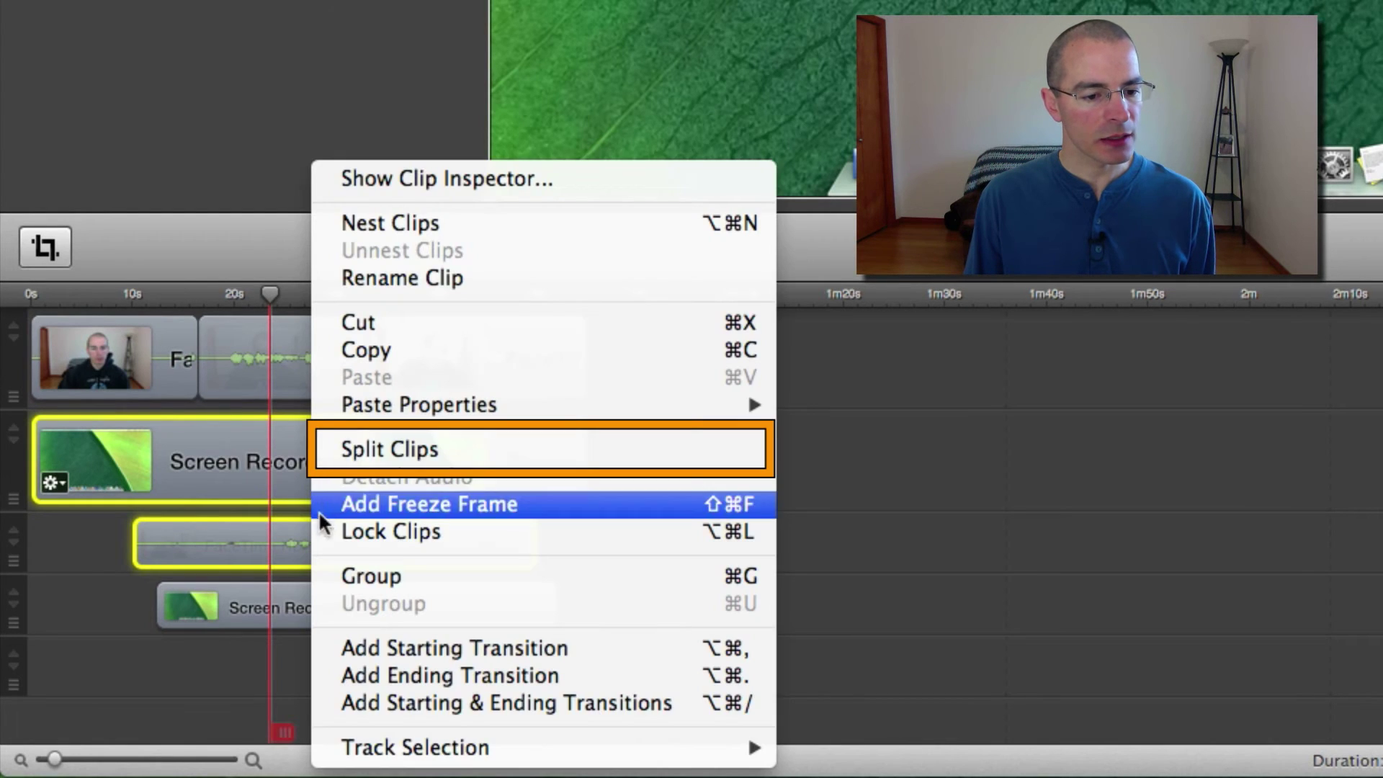
{"action": "left_click", "coordinate": [389, 449]}
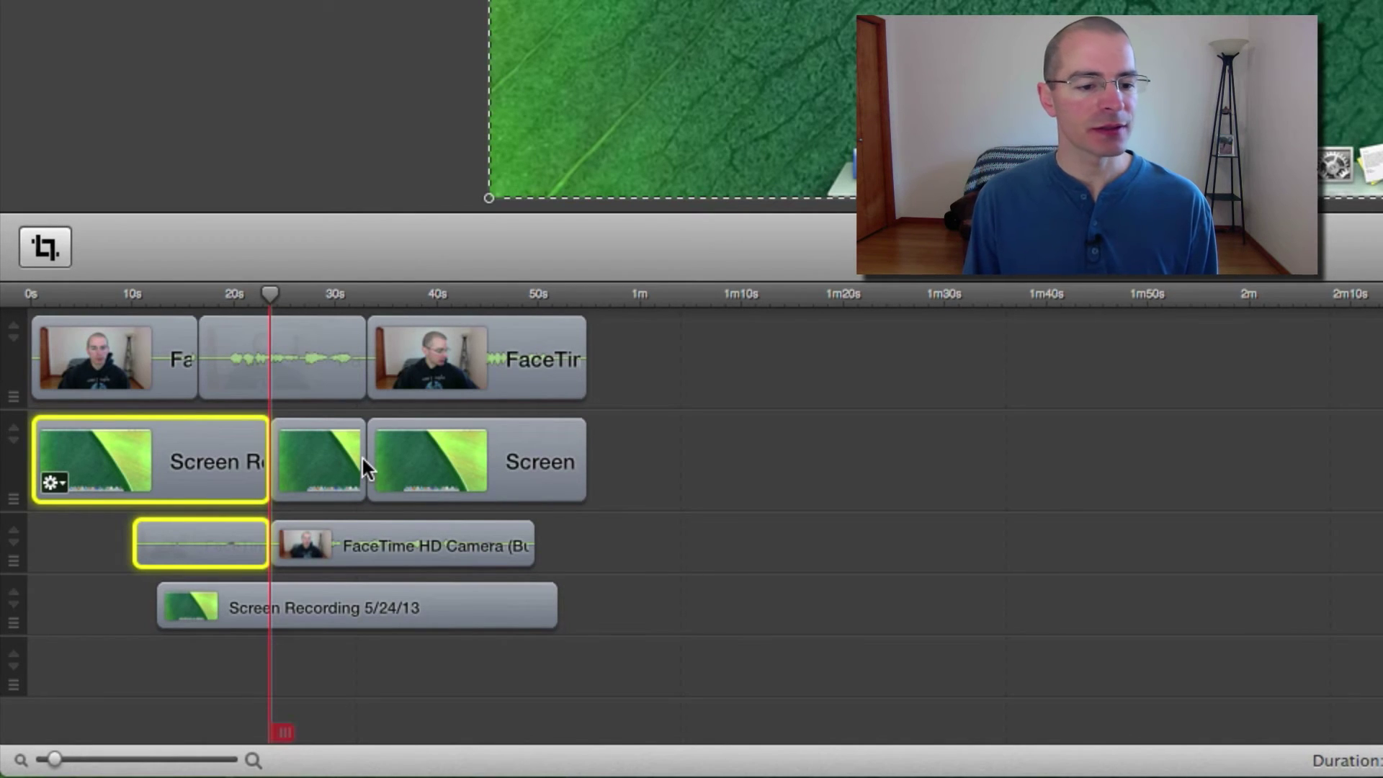
Step: Trim the ends of the last clips on all four tracks to the playhead near 45 seconds
{"action": "left_click", "coordinate": [482, 291]}
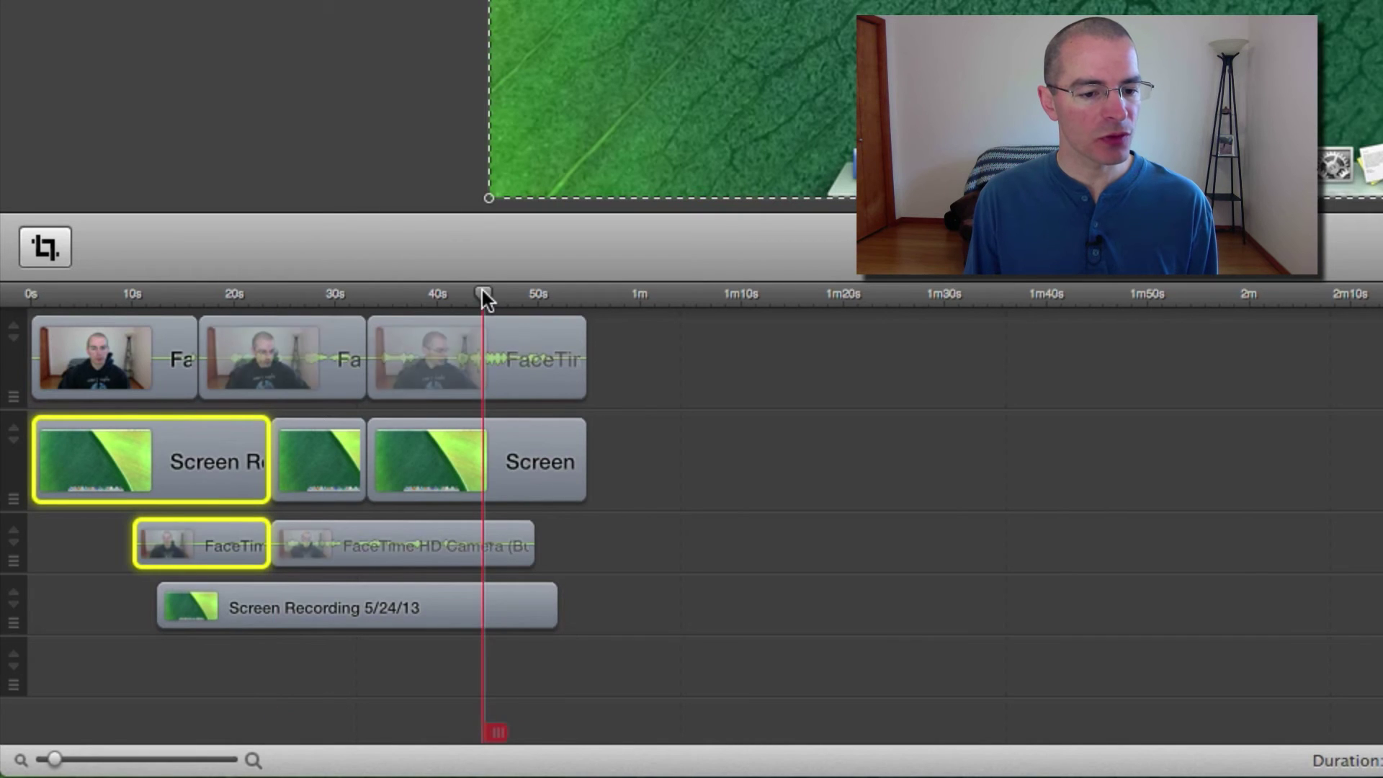
{"action": "left_click", "coordinate": [680, 659]}
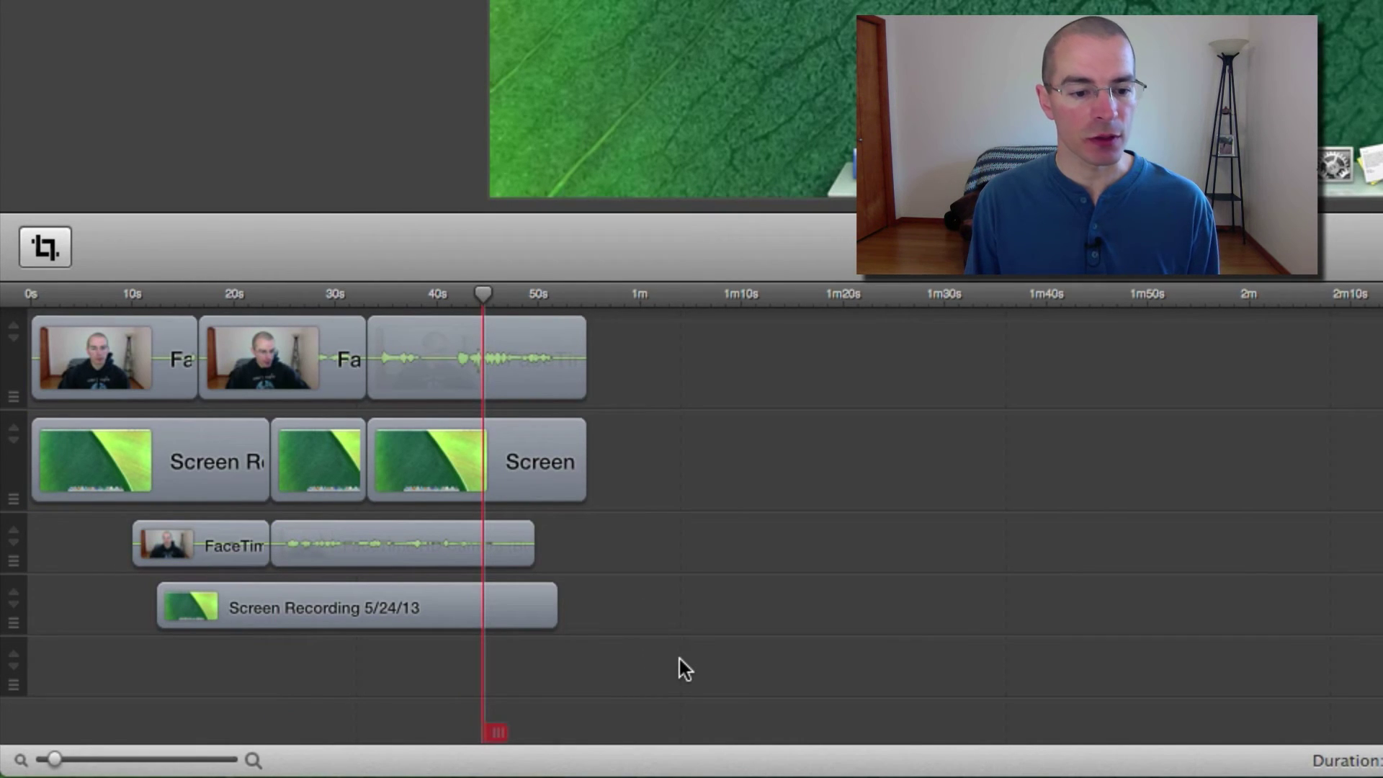
{"action": "left_click_drag", "start_coordinate": [580, 665], "coordinate": [517, 325]}
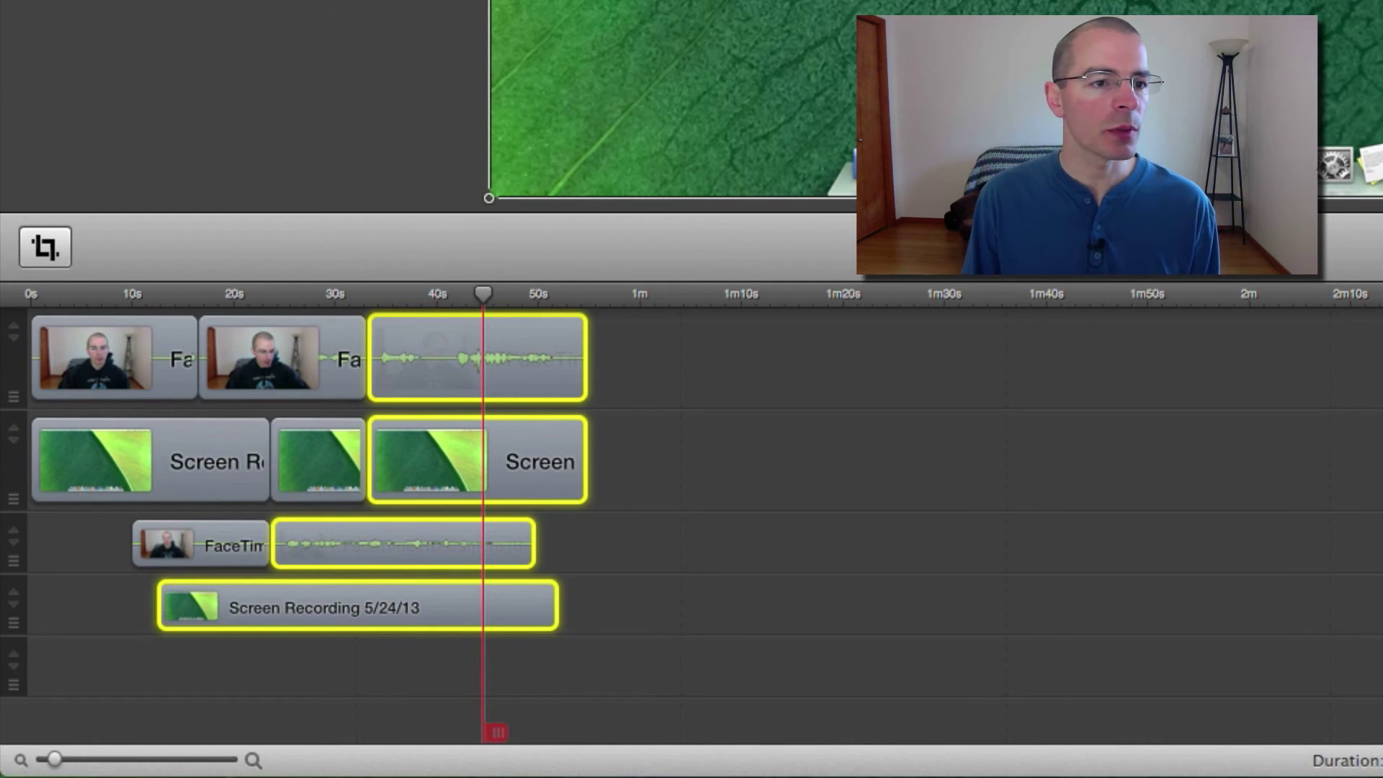
{"action": "left_click", "coordinate": [312, 13]}
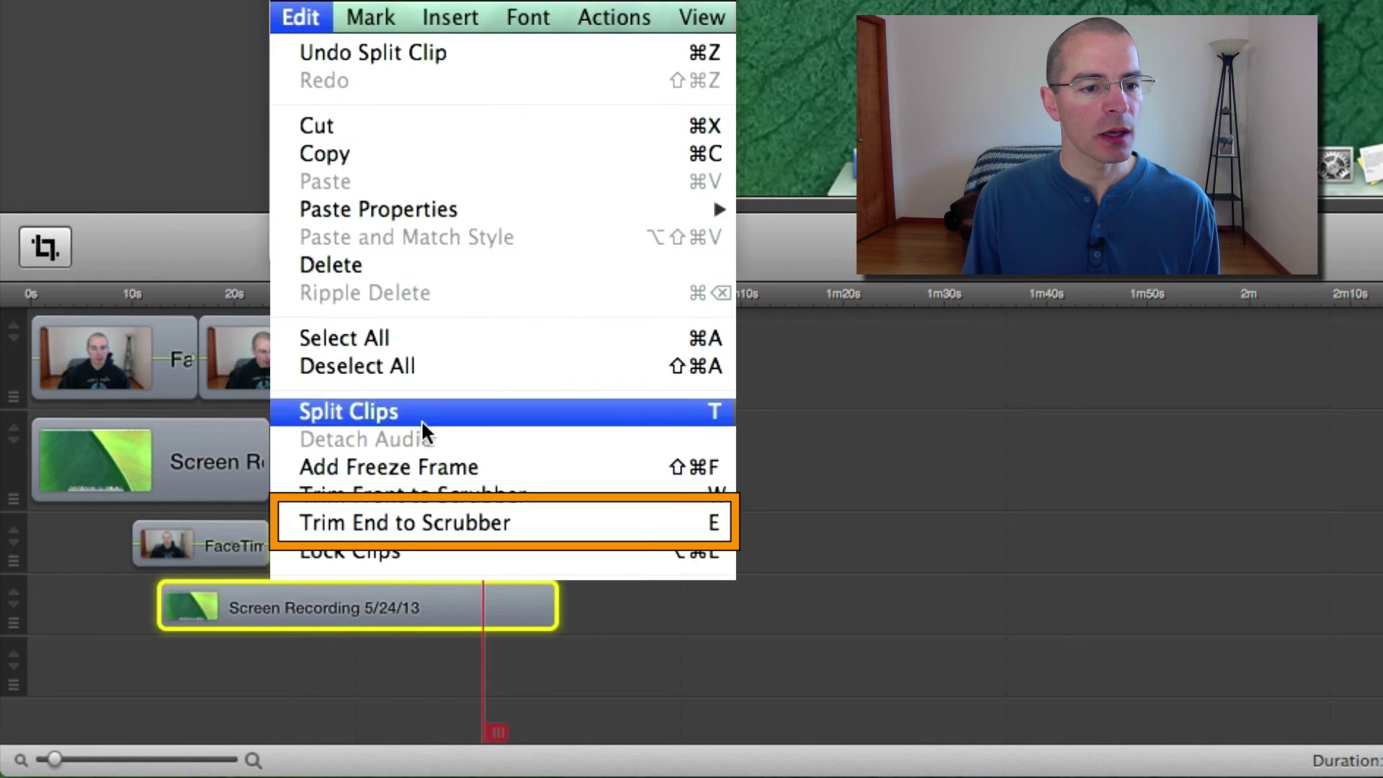
{"action": "left_click", "coordinate": [505, 531]}
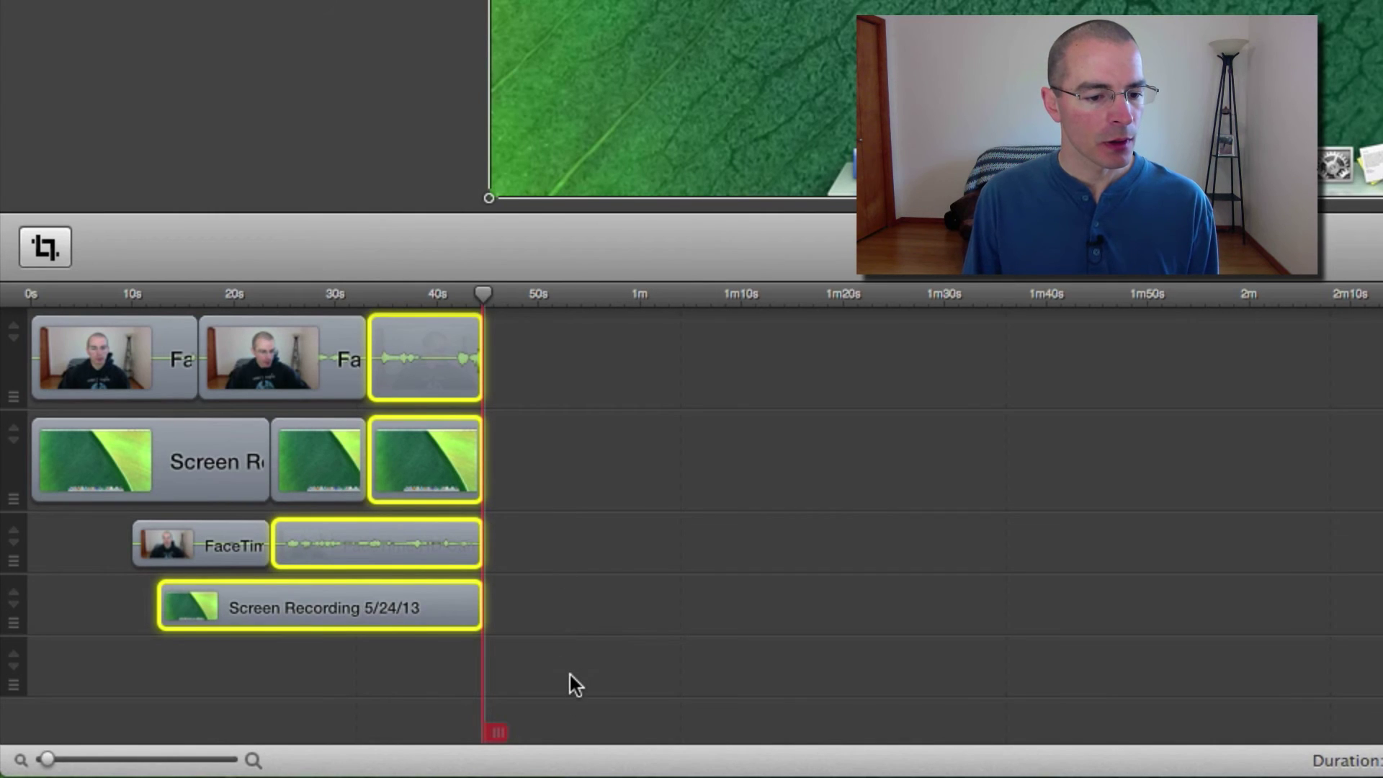
{"action": "left_click", "coordinate": [570, 684]}
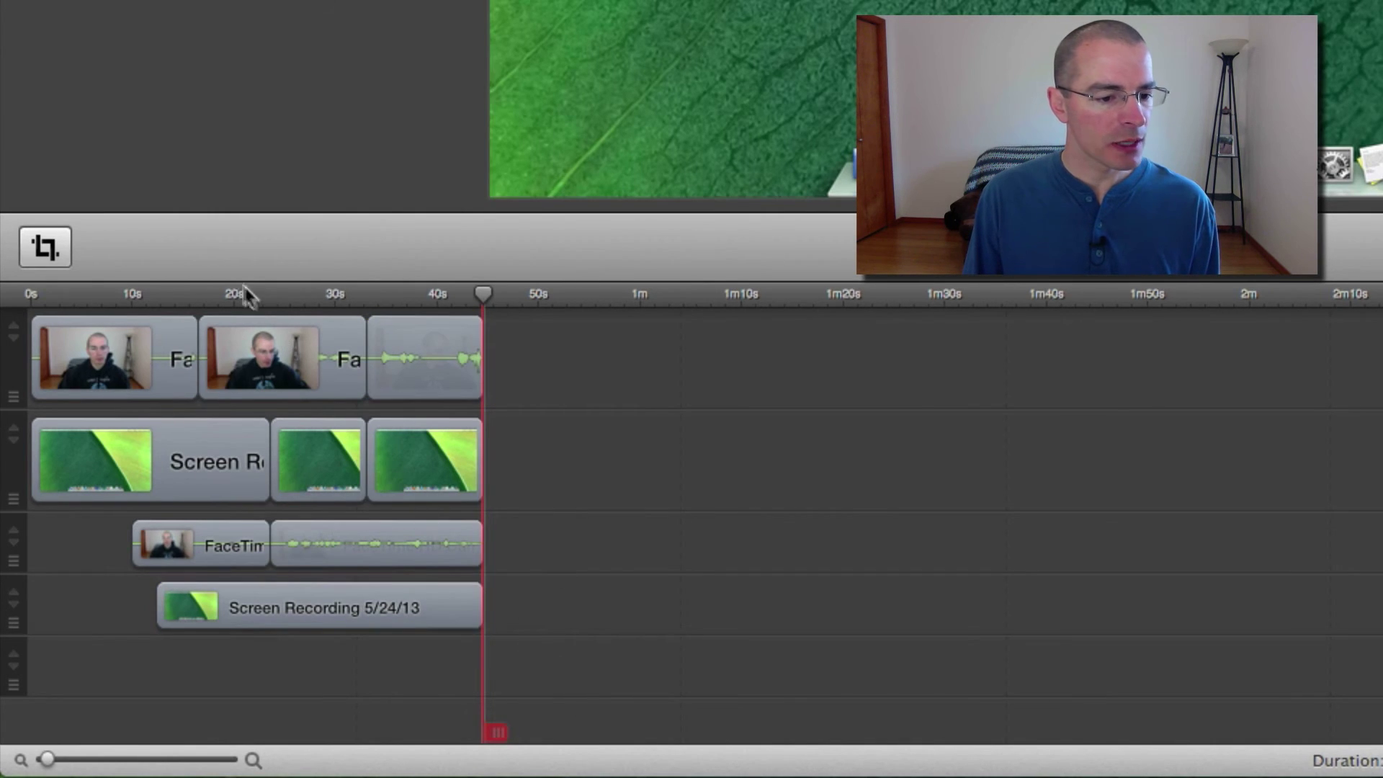
Step: Trim the fronts of the first clips on all four tracks to the playhead at 14 seconds
{"action": "left_click", "coordinate": [172, 292]}
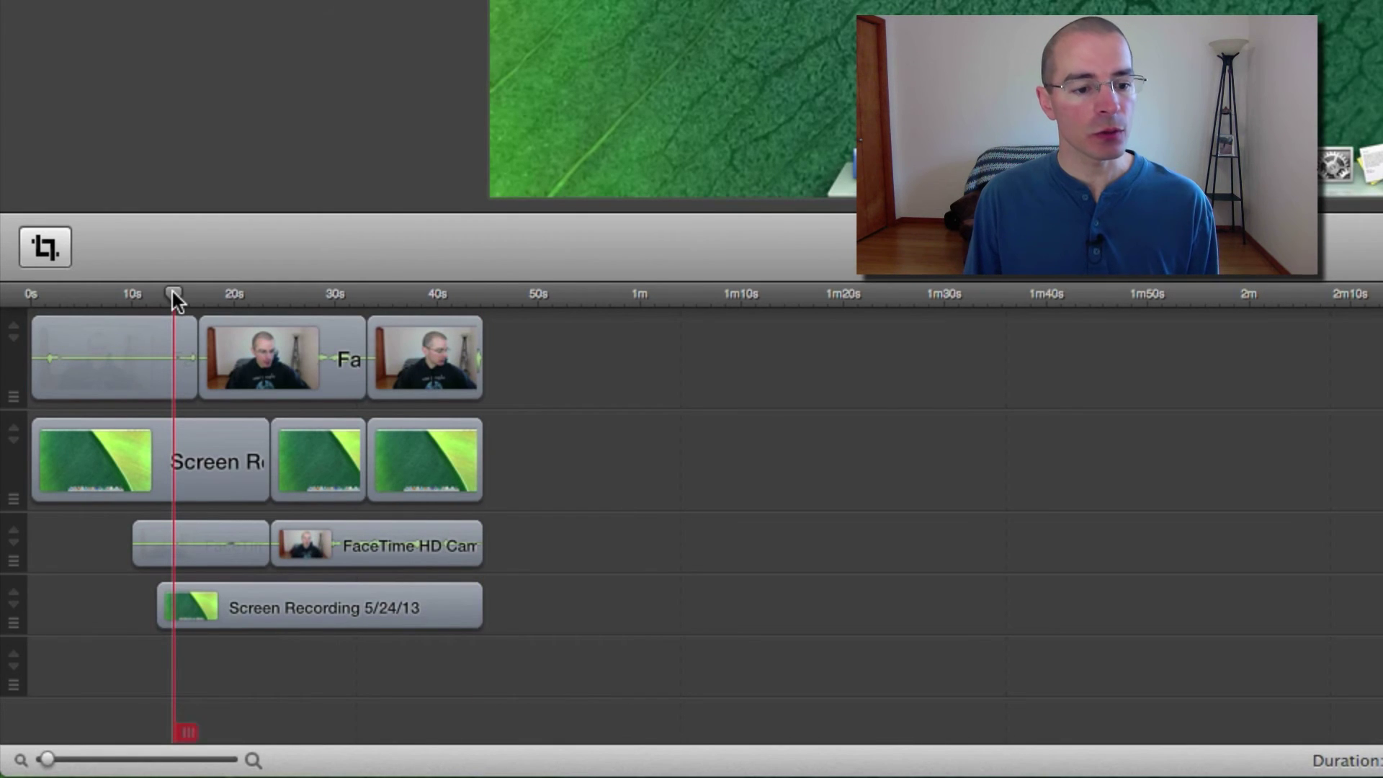
{"action": "left_click_drag", "start_coordinate": [113, 704], "coordinate": [164, 336]}
{"action": "left_click", "coordinate": [298, 16]}
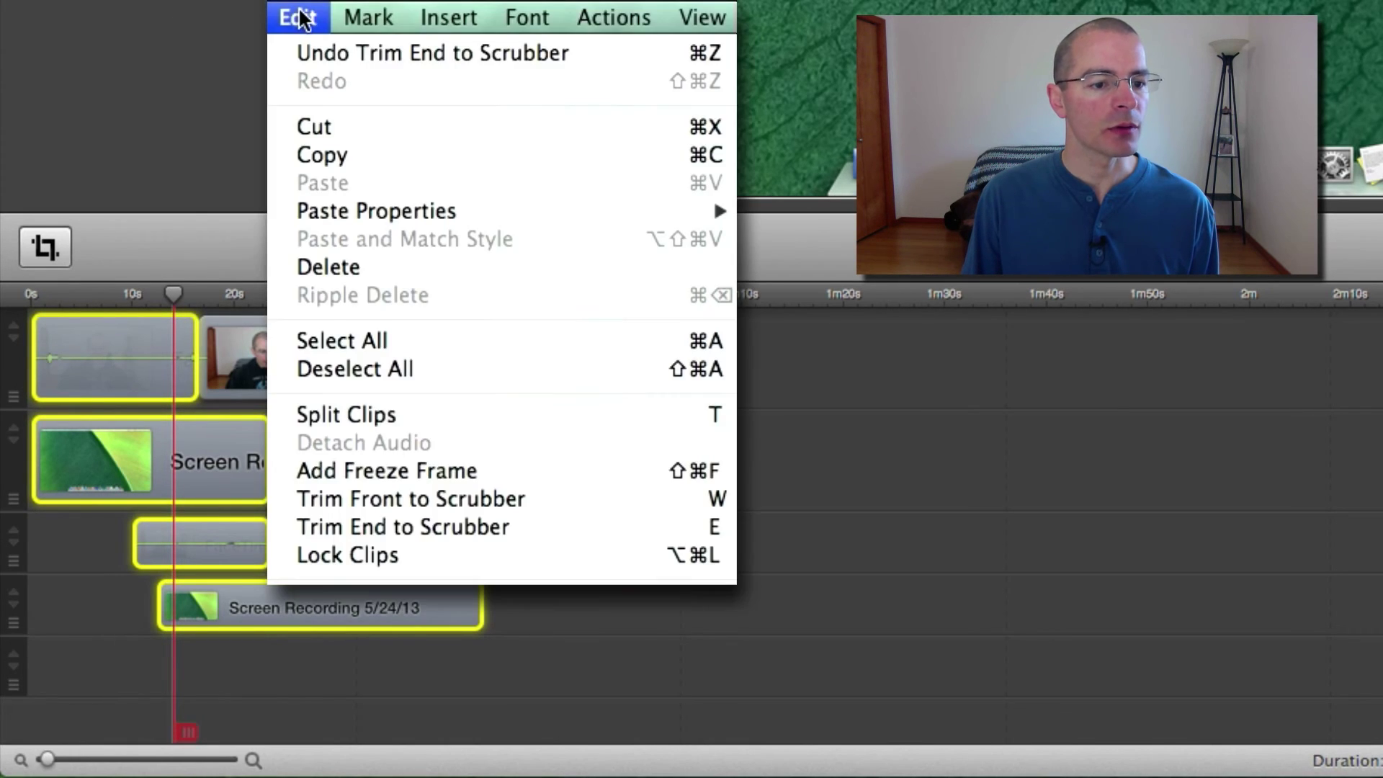
{"action": "left_click", "coordinate": [447, 503]}
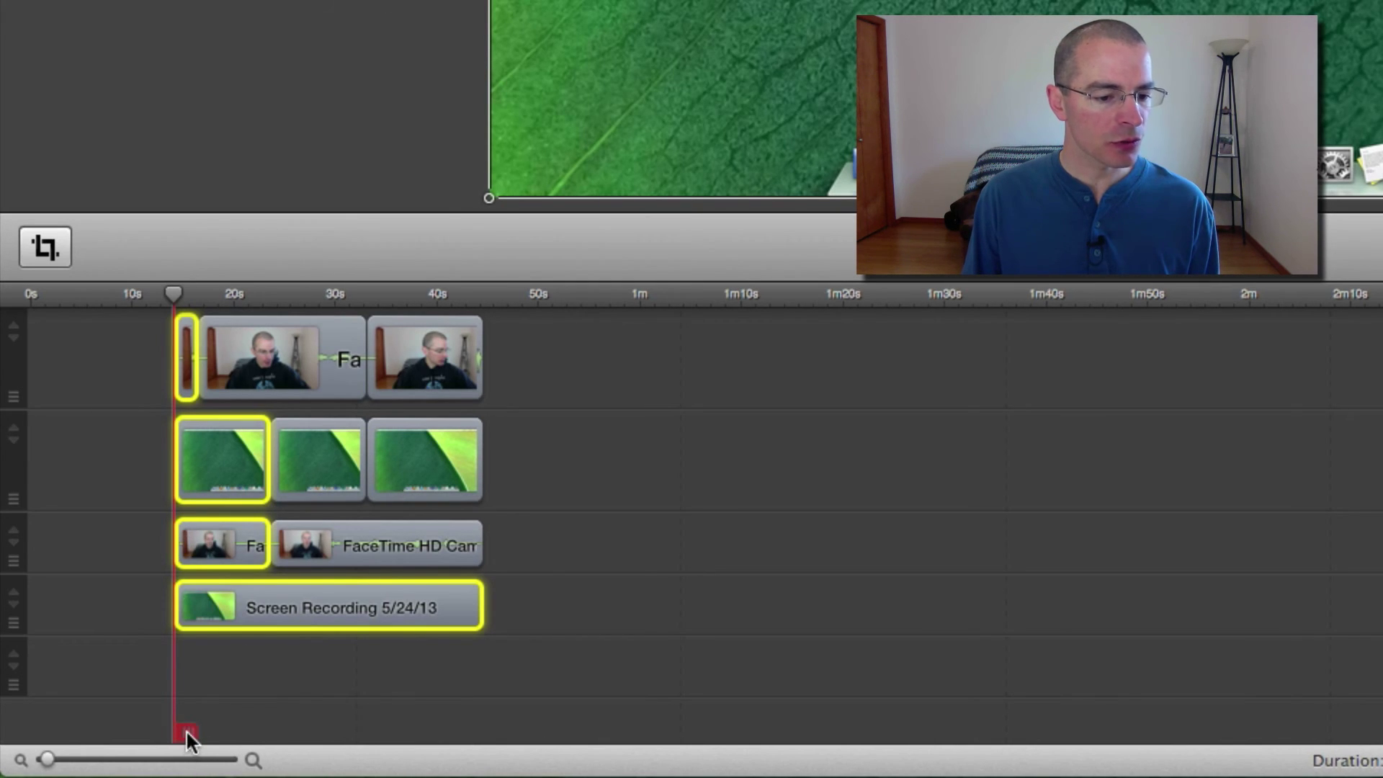
Step: Select the leading empty gaps on tracks 1–4 and delete them so the clips start at 0s
{"action": "mouse_move", "coordinate": [186, 729]}
{"action": "left_mouse_down"}
{"action": "mouse_move", "coordinate": [4, 708]}
{"action": "mouse_move", "coordinate": [179, 728]}
{"action": "left_mouse_up"}
{"action": "left_click", "coordinate": [335, 707]}
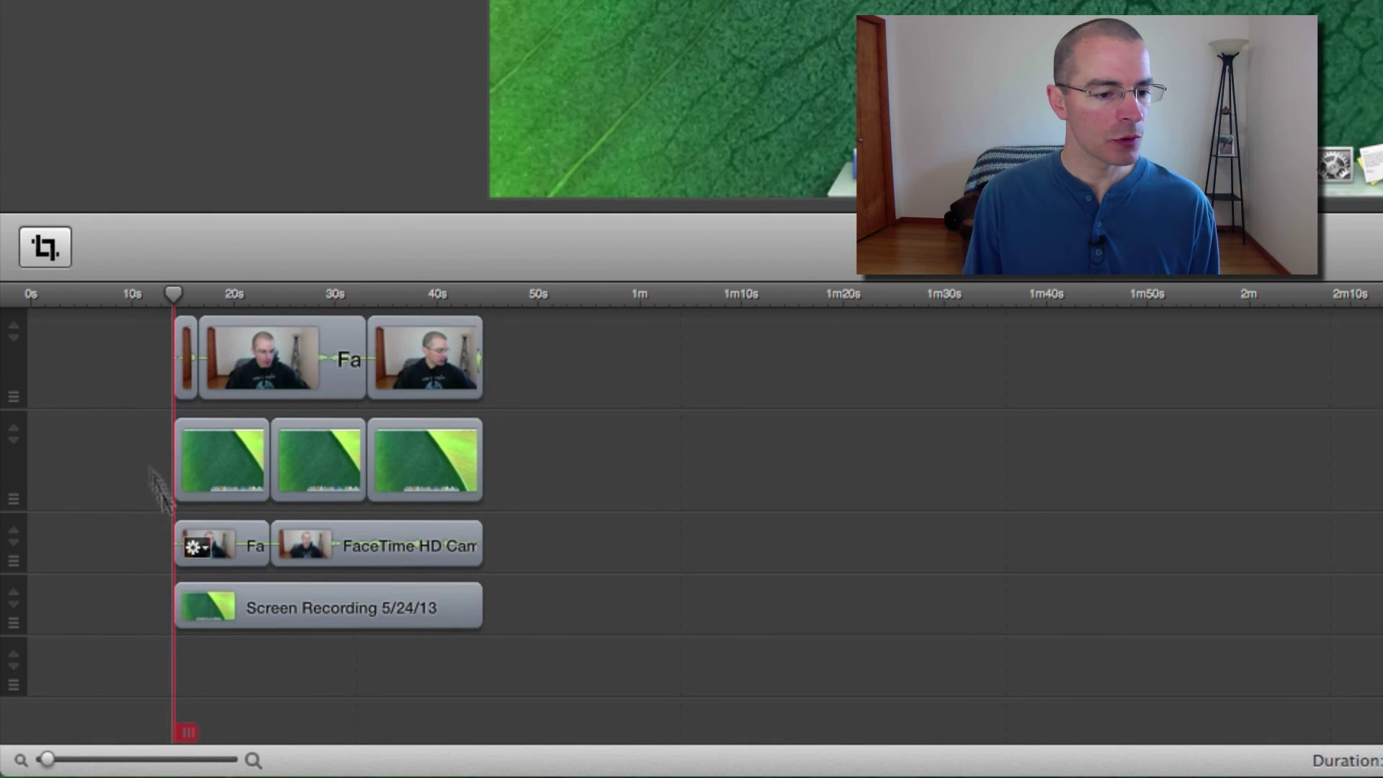
{"action": "left_click", "coordinate": [97, 381]}
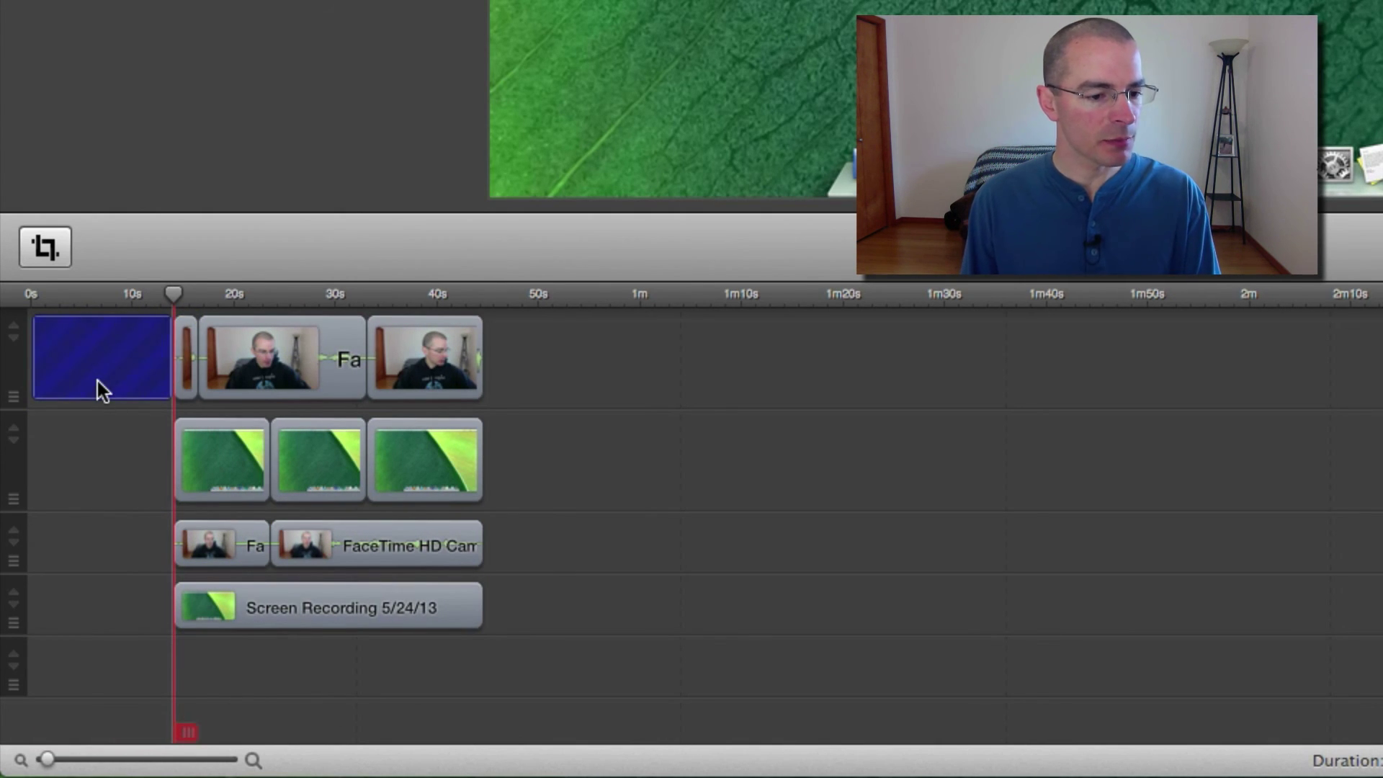
{"action": "left_click", "coordinate": [111, 461], "text": "shift"}
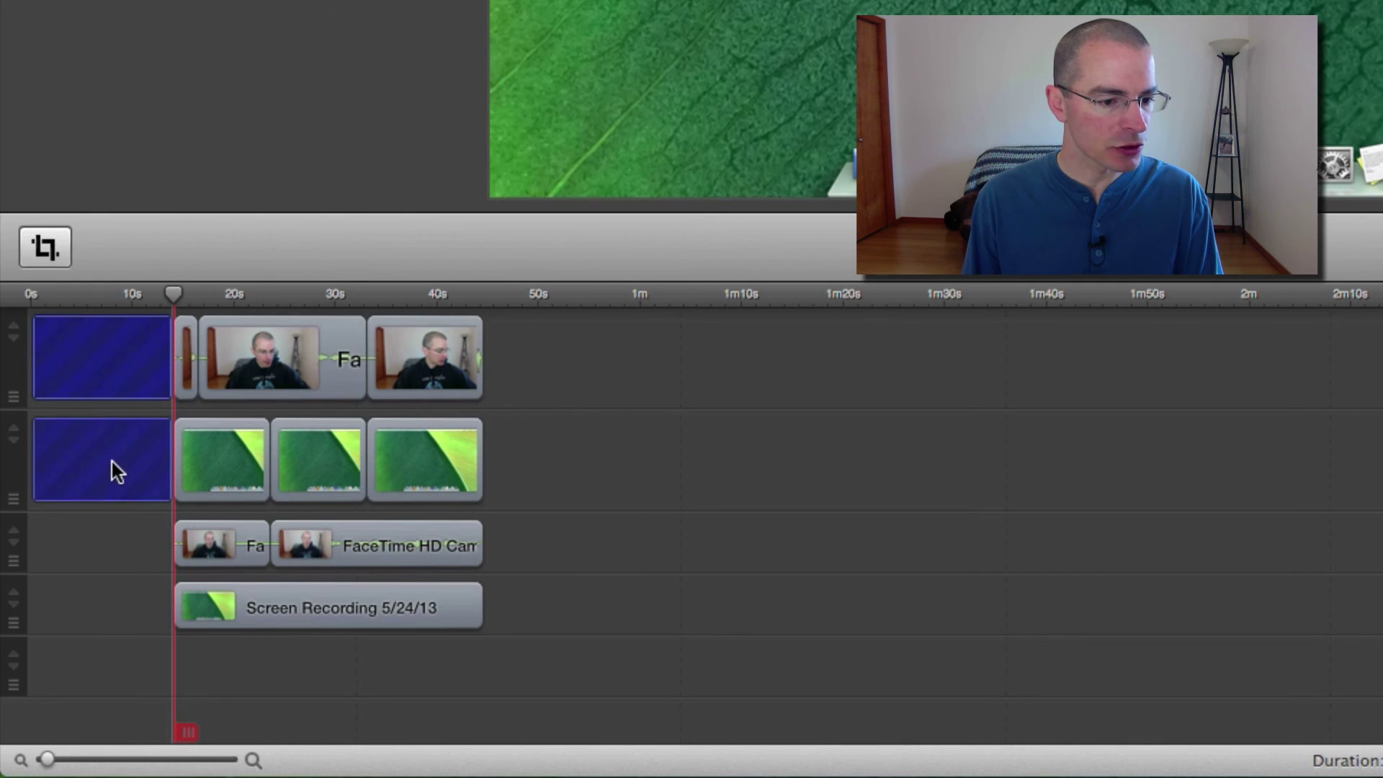
{"action": "left_click", "coordinate": [103, 548], "text": "shift"}
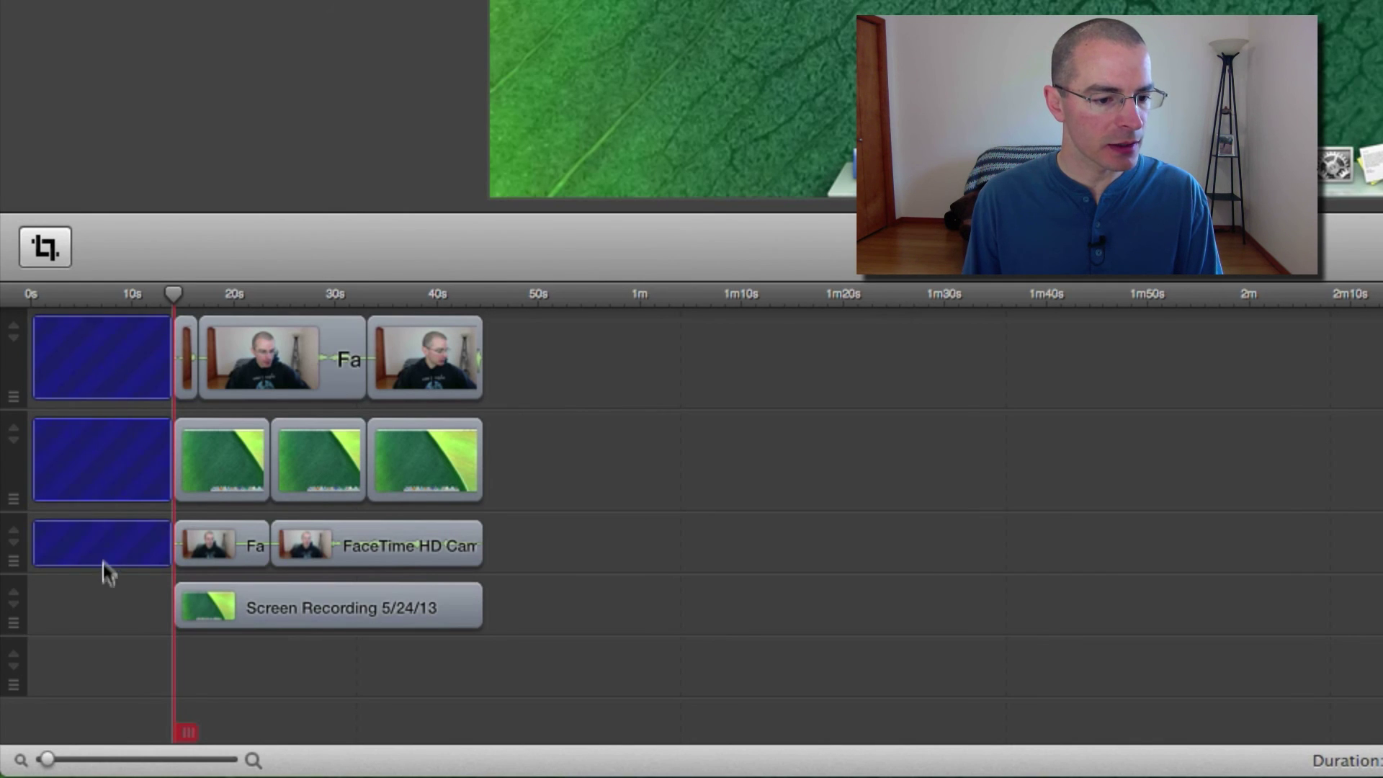
{"action": "left_click", "coordinate": [105, 607], "text": "shift"}
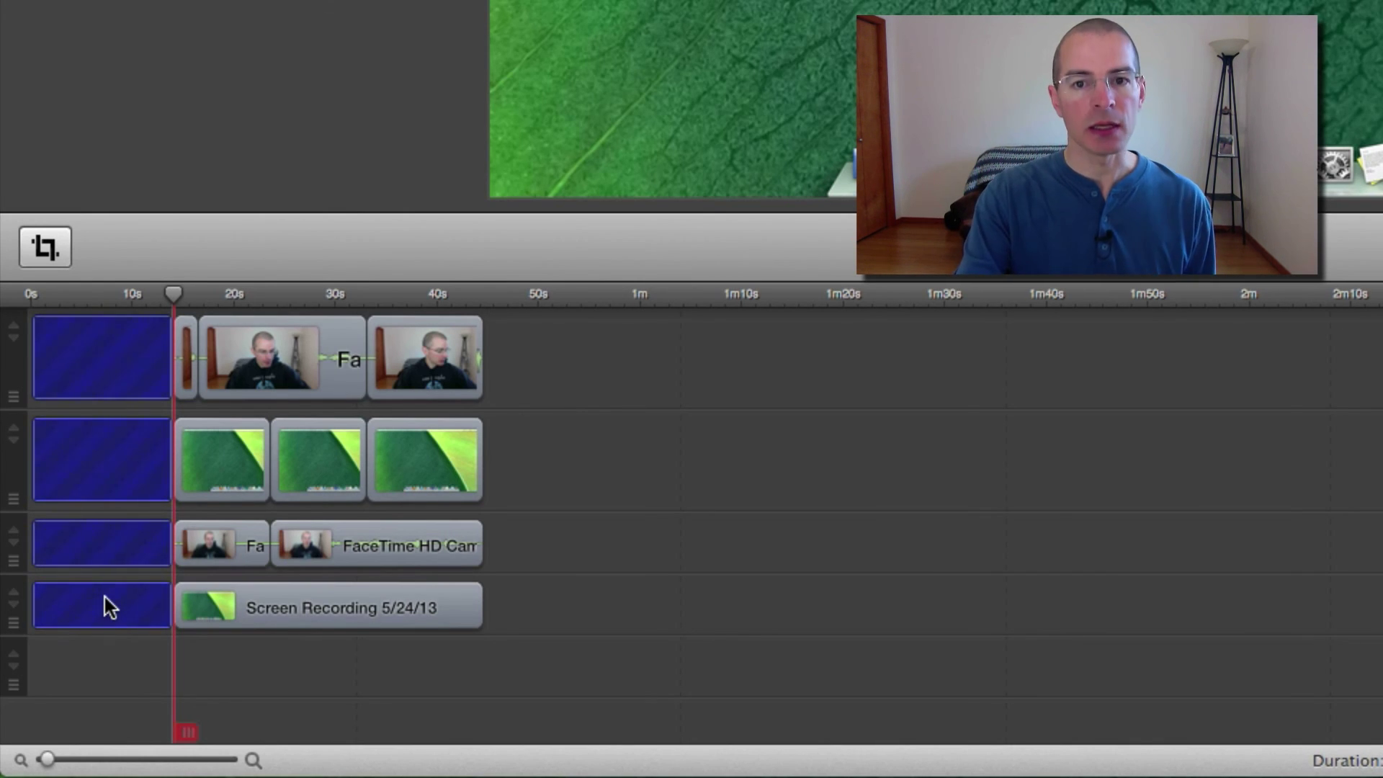
{"action": "key", "text": "Delete"}
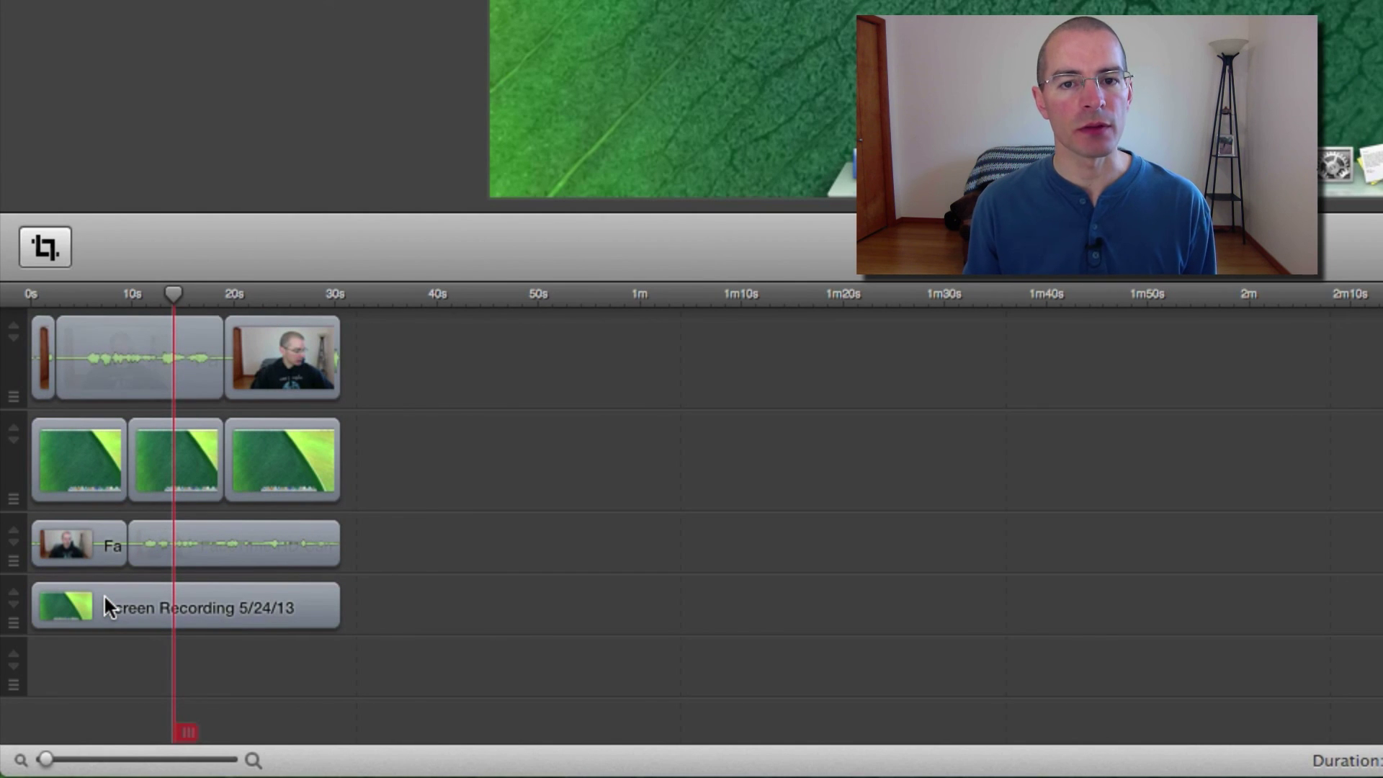